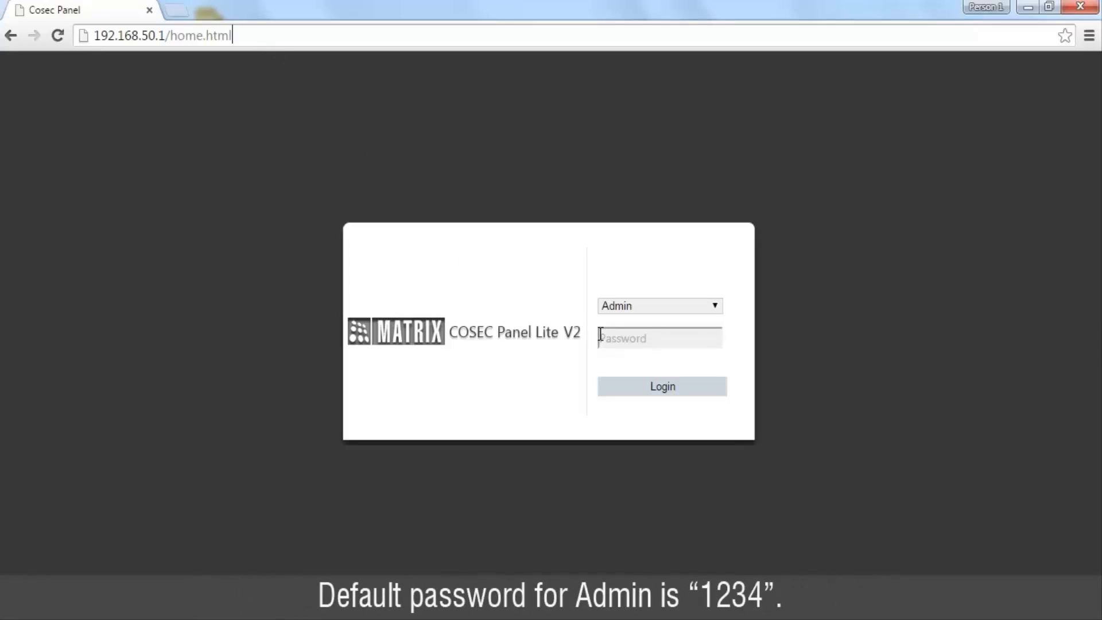
Step: Log in to COSEC Panel Lite V2 as Admin with the admin password
{"action": "left_click", "coordinate": [615, 340]}
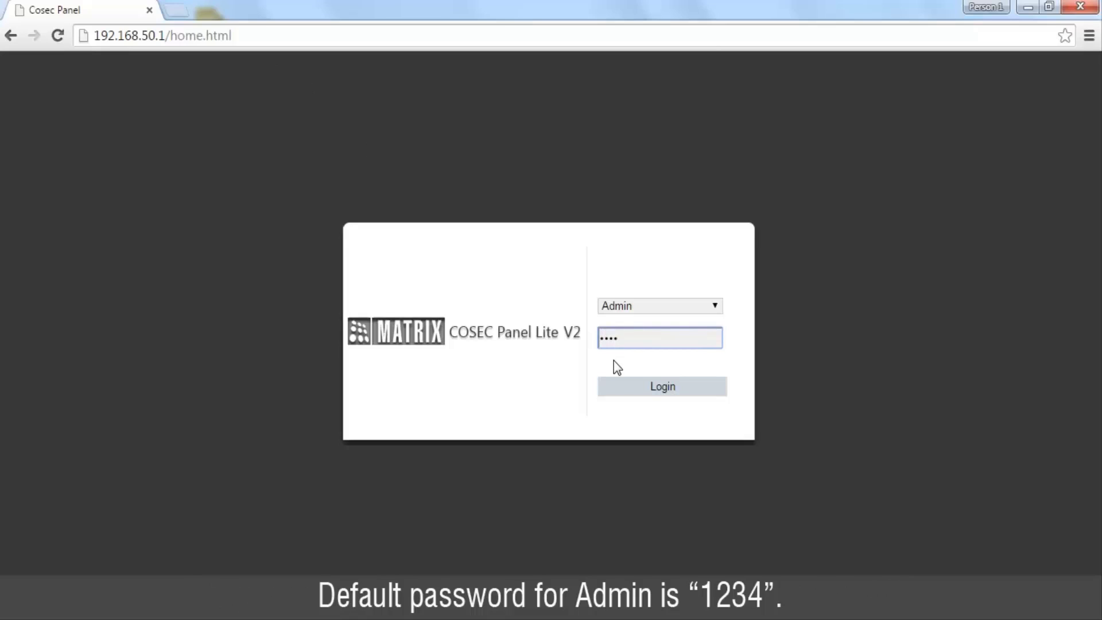
{"action": "left_click", "coordinate": [634, 396]}
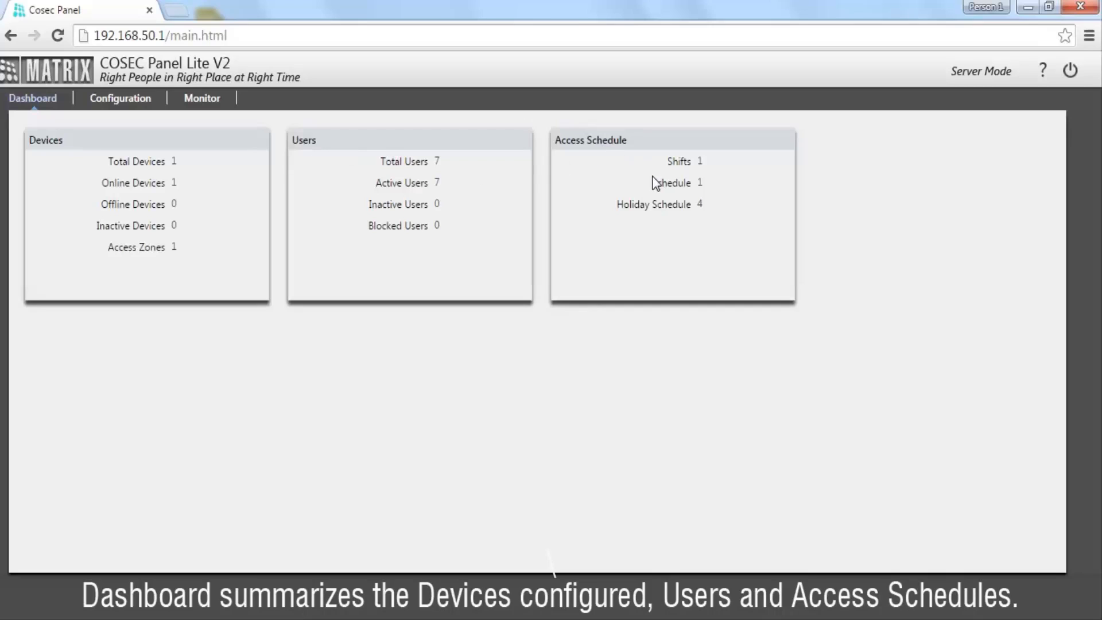
Step: Show the panel's LAN settings: IP 192.168.50.1, subnet mask 255.255.255.0
{"action": "left_click", "coordinate": [118, 100]}
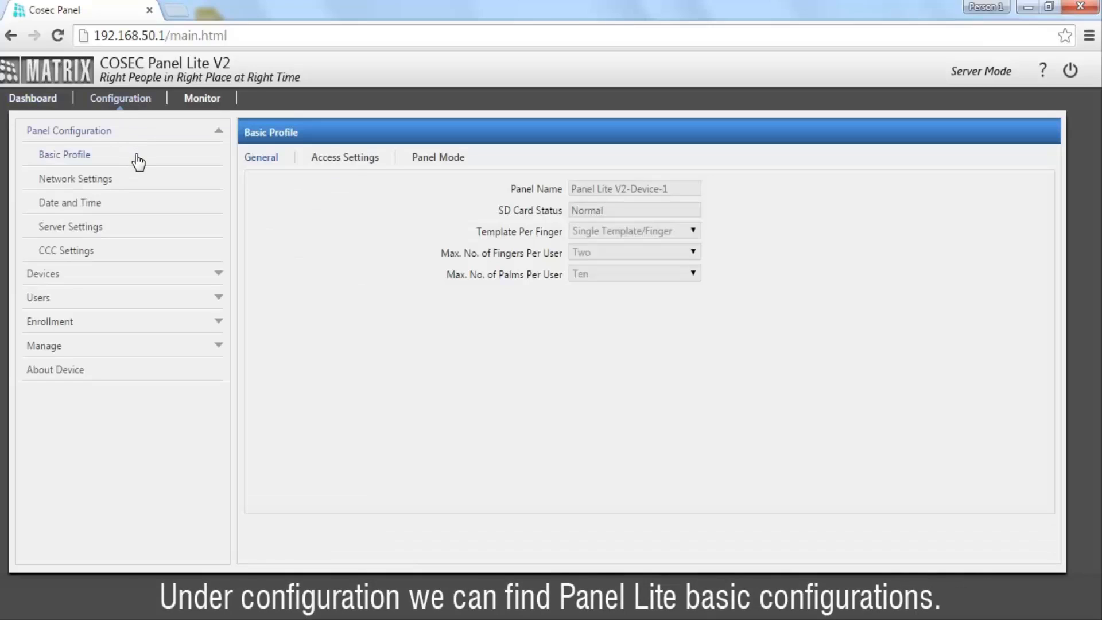
{"action": "left_click", "coordinate": [101, 185]}
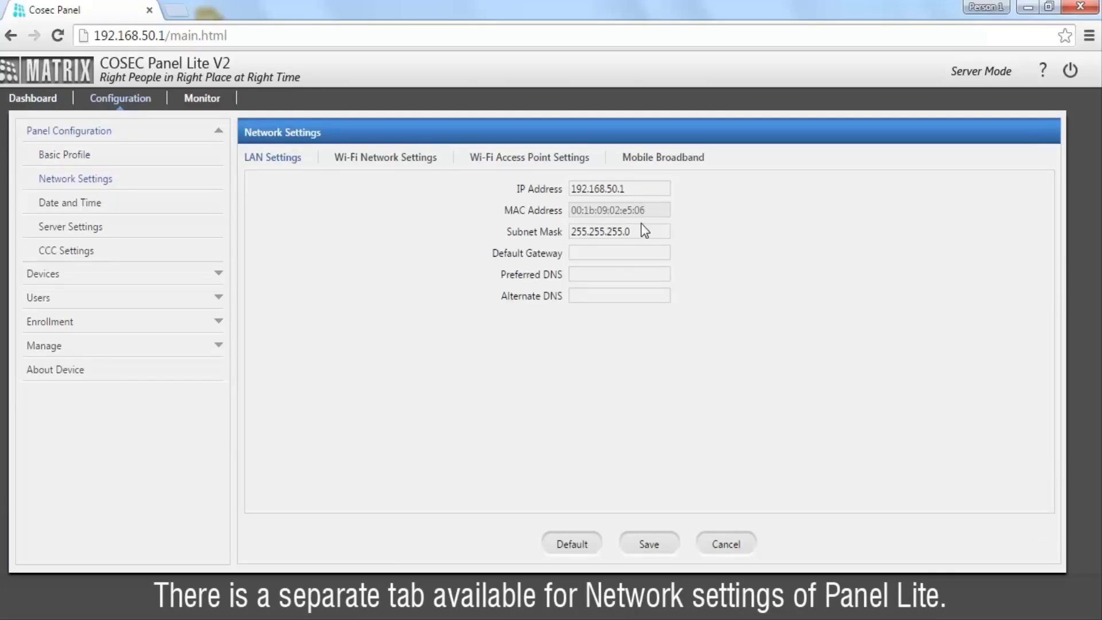
{"action": "left_click", "coordinate": [144, 278]}
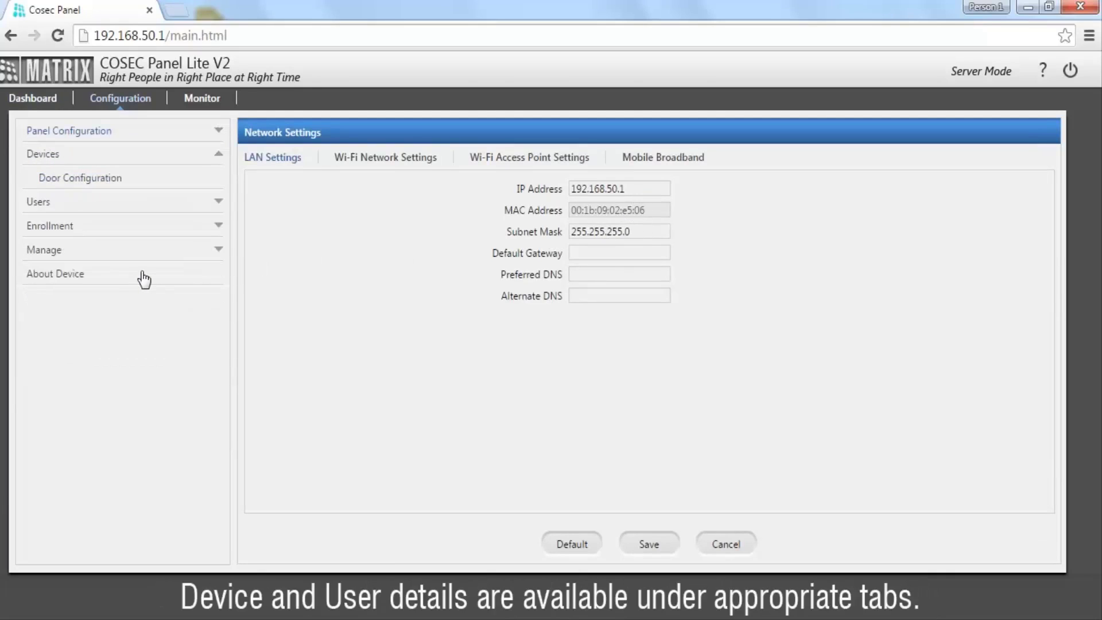
Step: View door 1 'VEGA Panel Door Main Entrance', then the seven configured users
{"action": "left_click", "coordinate": [113, 179]}
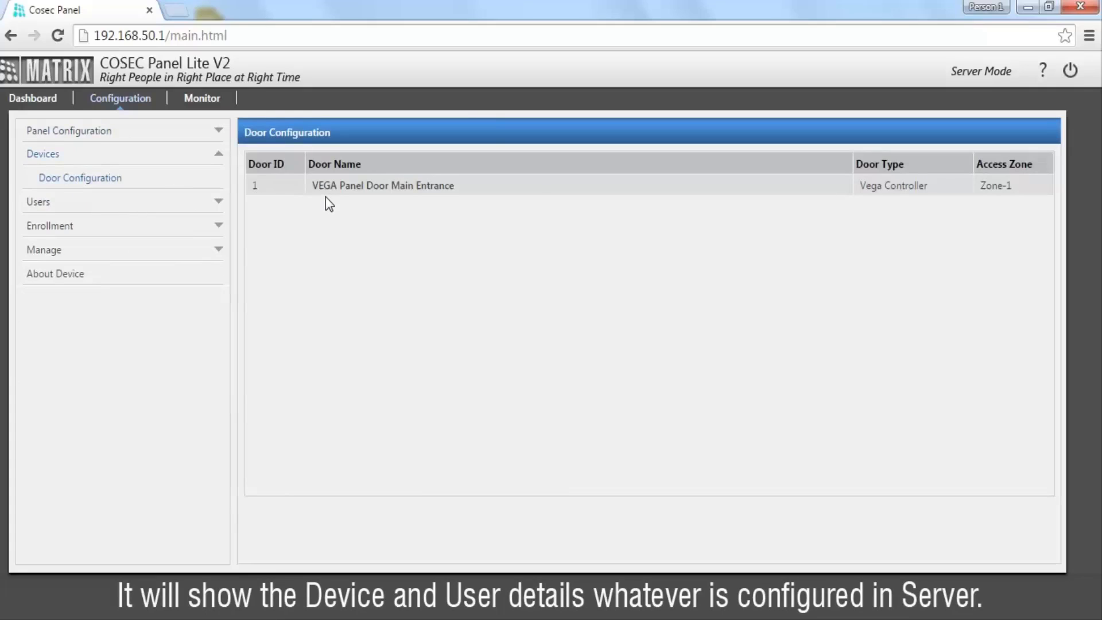
{"action": "left_click", "coordinate": [146, 208]}
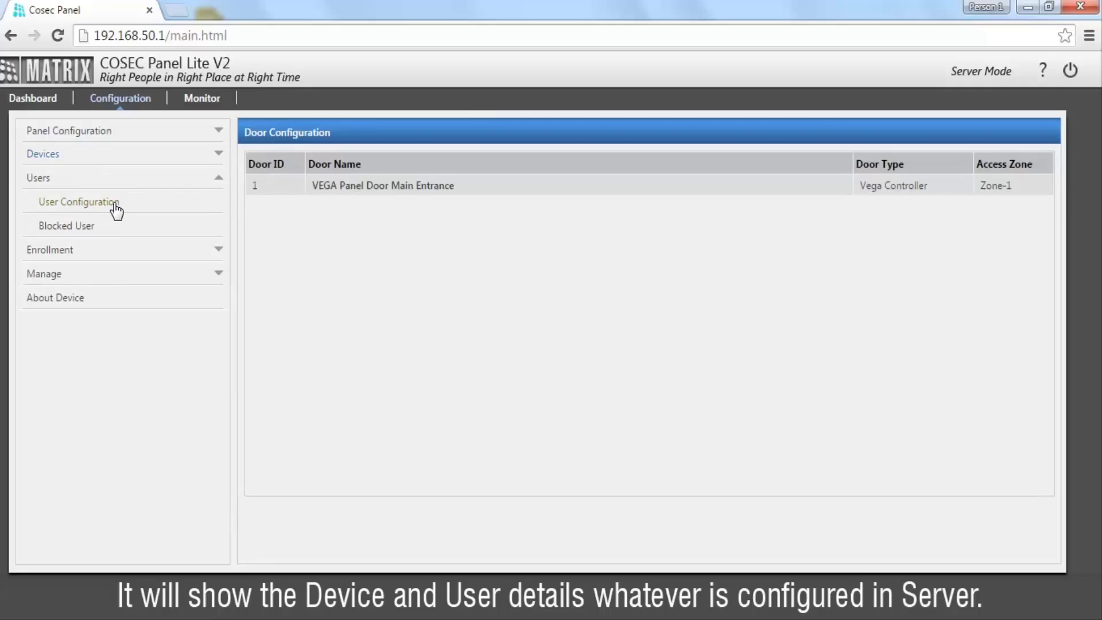
{"action": "left_click", "coordinate": [116, 209]}
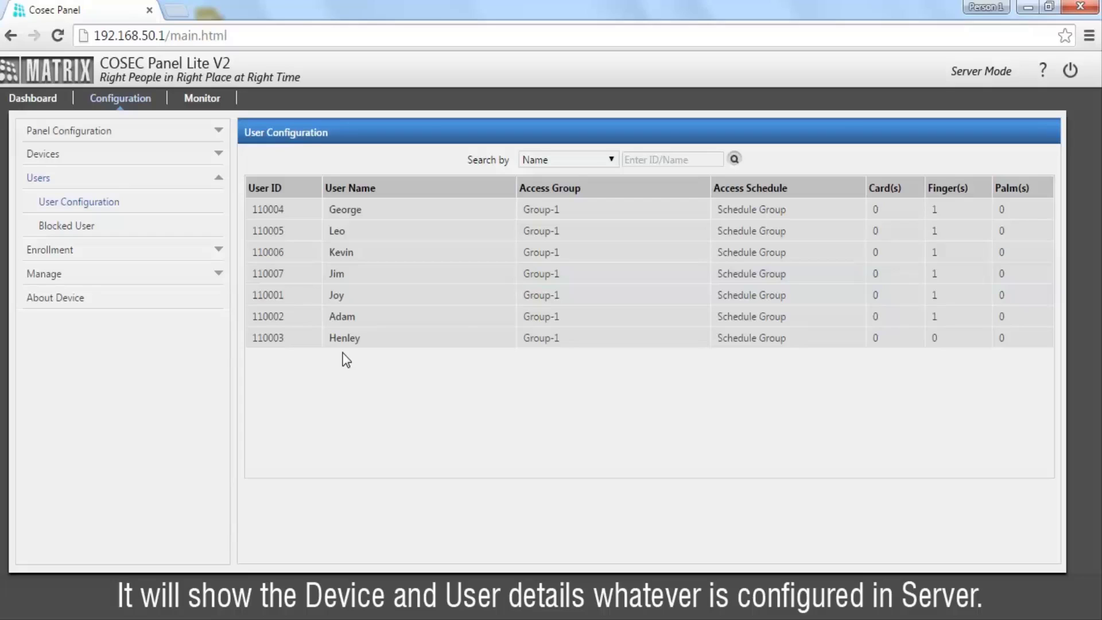
Step: Check Door Status: Main Entrance online via Ethernet with EM Prox and Finger readers
{"action": "left_click", "coordinate": [206, 103]}
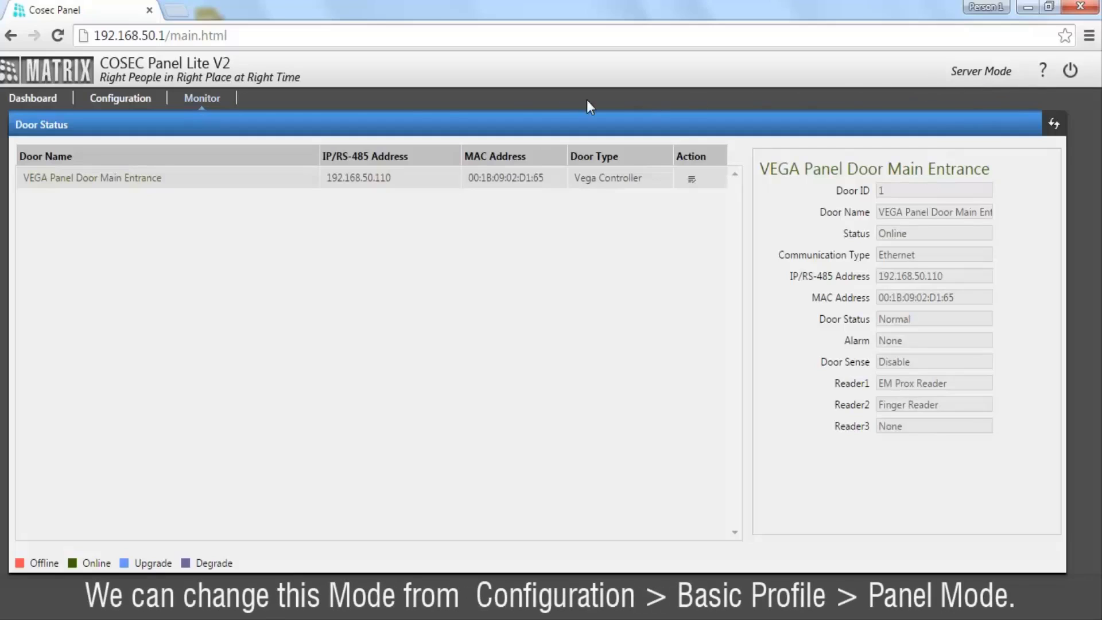
Step: Choose Standalone Mode under Basic Profile's Panel Mode and save it
{"action": "left_click", "coordinate": [113, 106]}
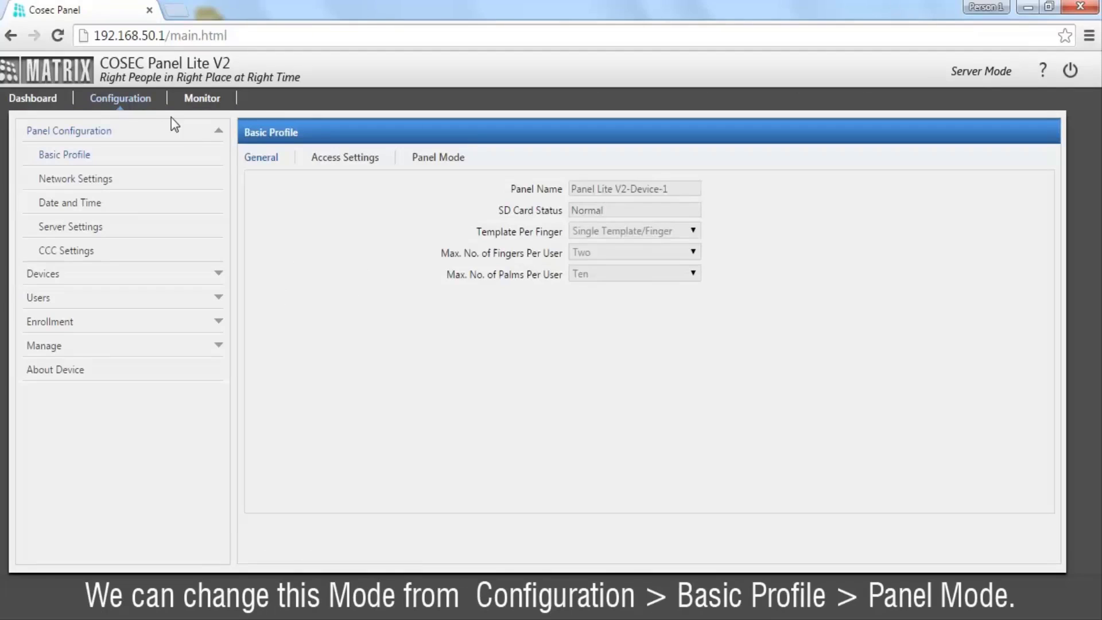
{"action": "left_click", "coordinate": [433, 166]}
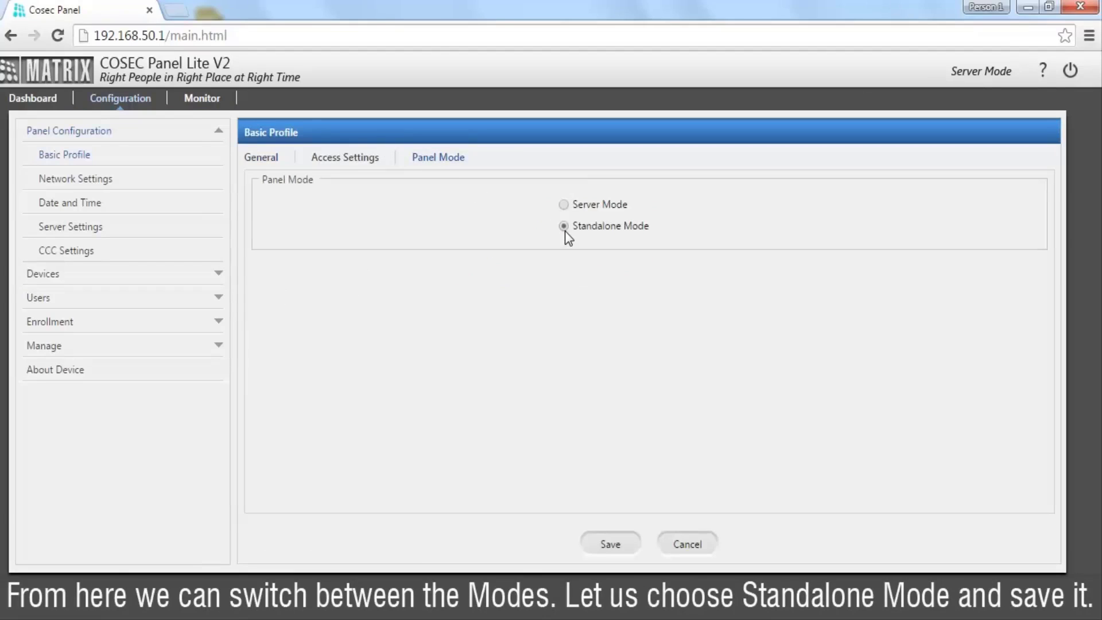
{"action": "left_click", "coordinate": [610, 544]}
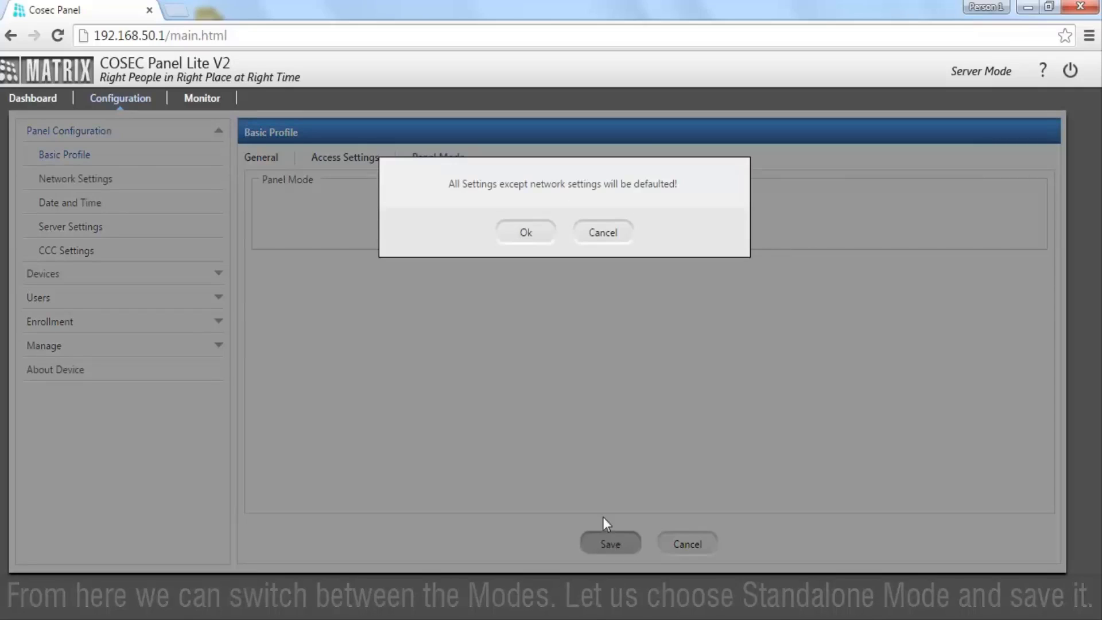
Step: Confirm the settings reset, then log back in as admin after the reboot
{"action": "left_click", "coordinate": [539, 236]}
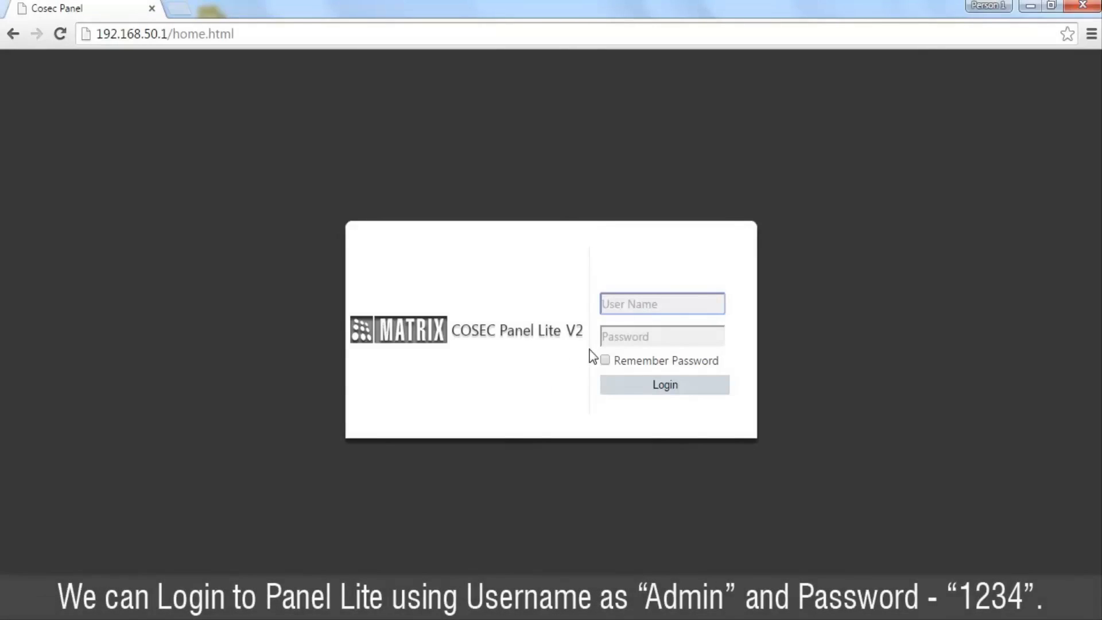
{"action": "type", "text": "admin"}
{"action": "key", "text": "Tab"}
{"action": "type", "text": "1234"}
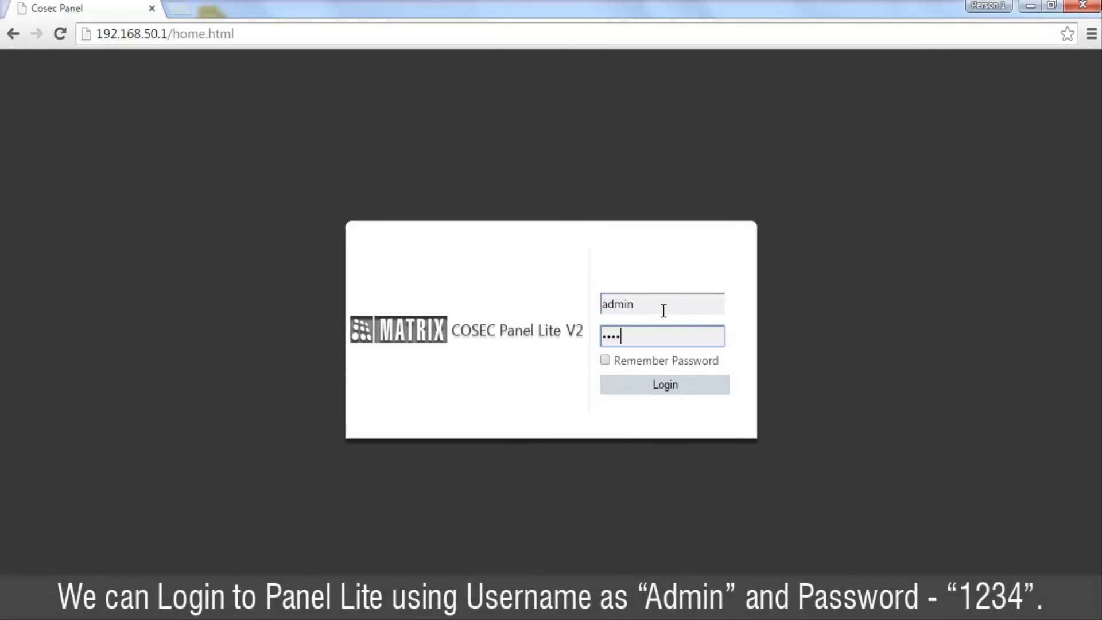
{"action": "left_click", "coordinate": [687, 385]}
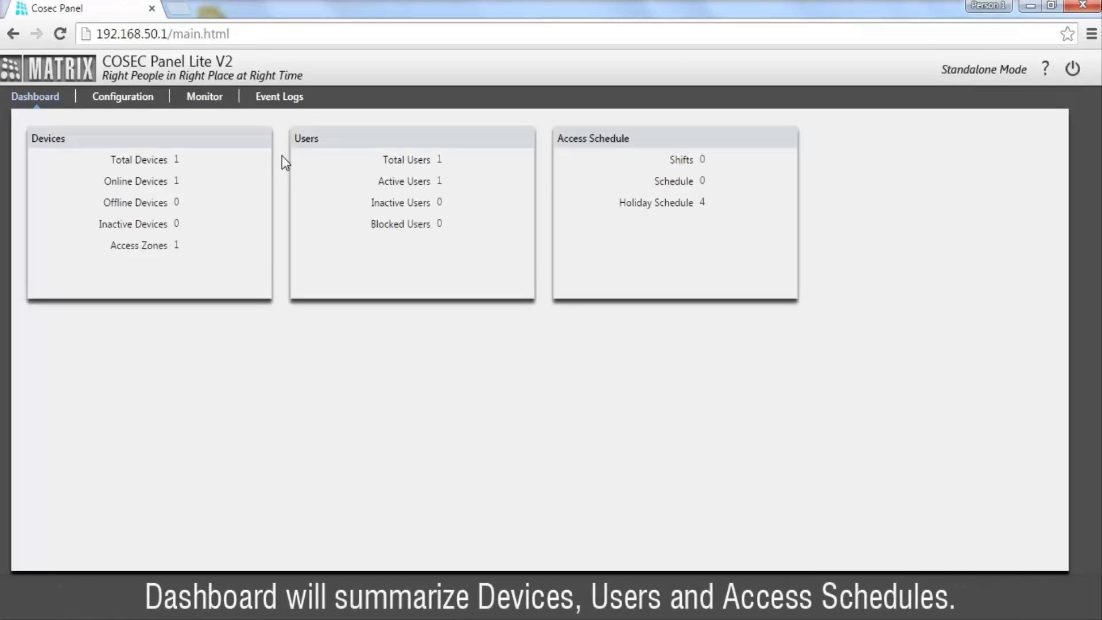
Step: Open the standalone Door Configuration list with the VEGA Entrance door
{"action": "left_click", "coordinate": [123, 97]}
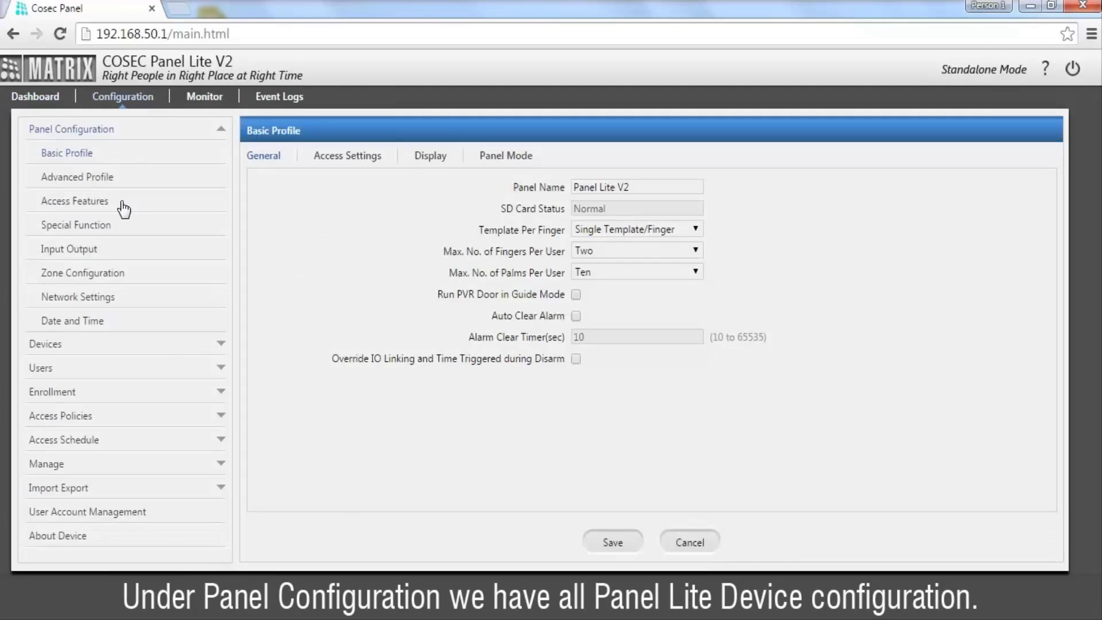
{"action": "left_click", "coordinate": [121, 344]}
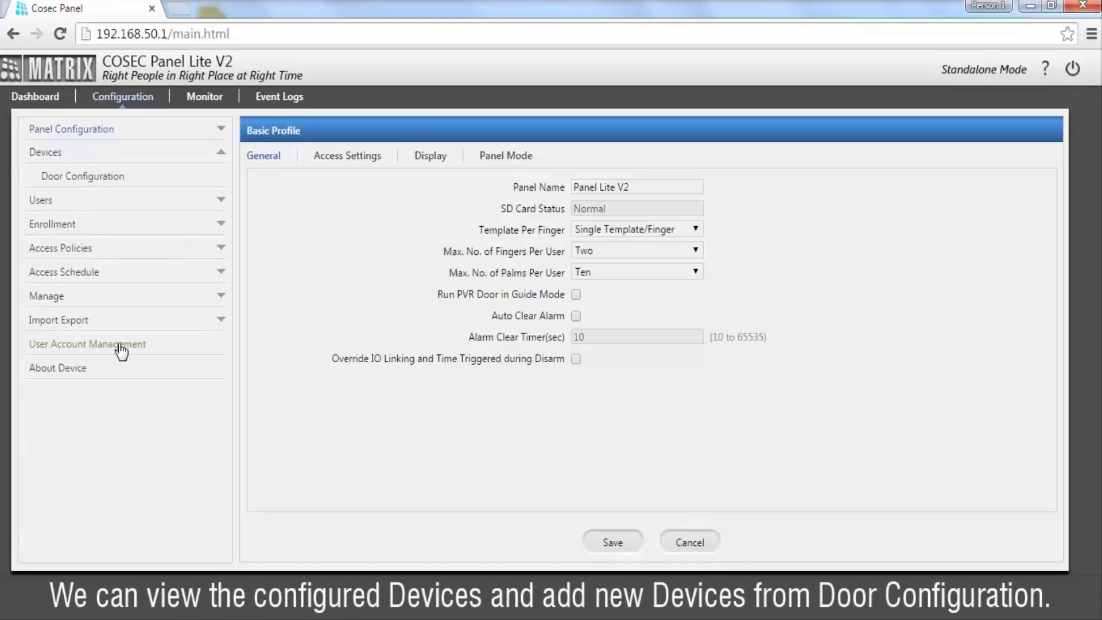
{"action": "left_click", "coordinate": [111, 181]}
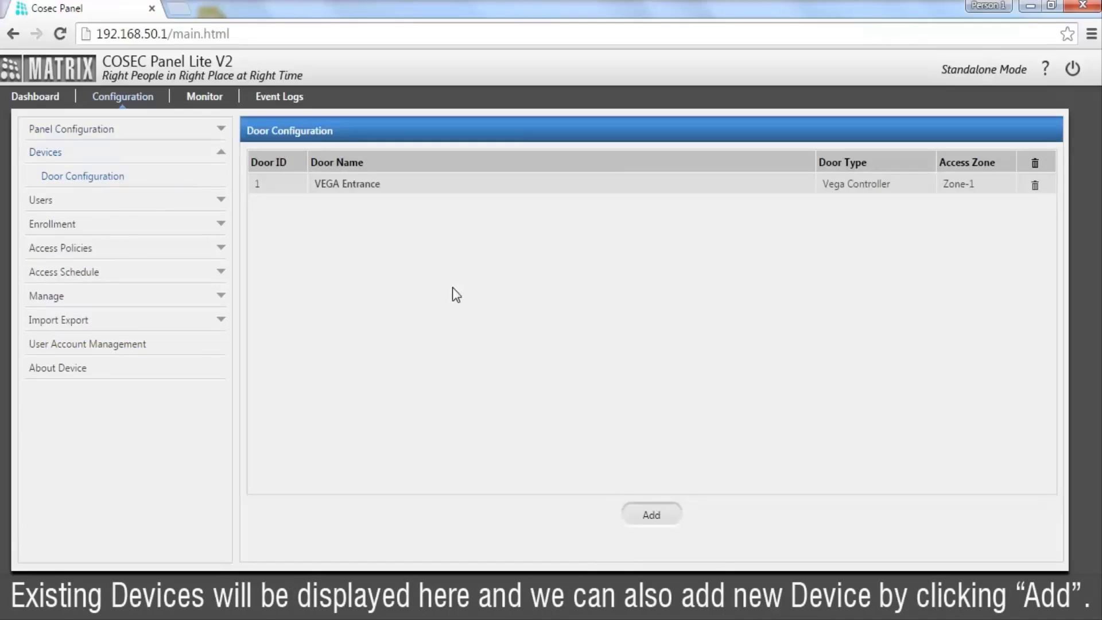
Step: Abandon a new door, then edit and save the VEGA Entrance door's basic settings
{"action": "left_click", "coordinate": [651, 514]}
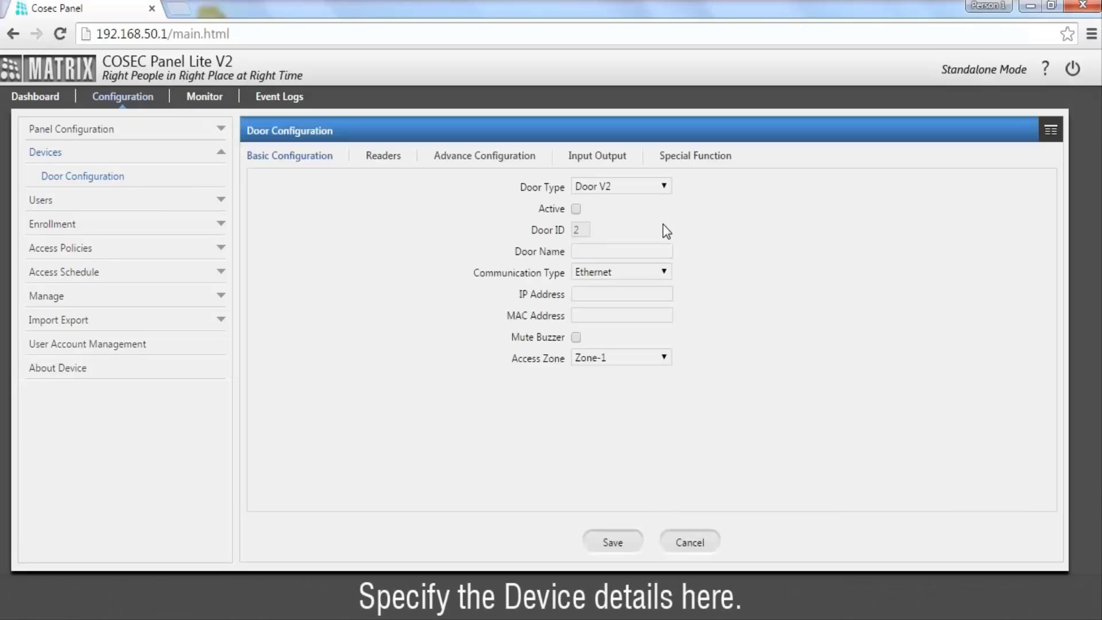
{"action": "left_click", "coordinate": [1051, 132]}
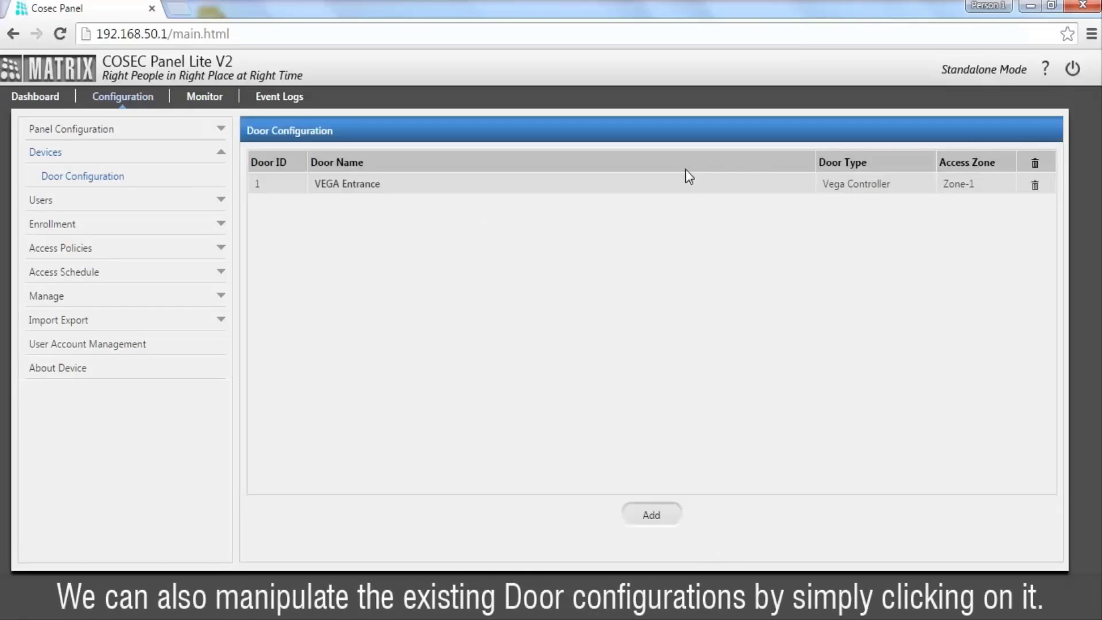
{"action": "left_click", "coordinate": [642, 188]}
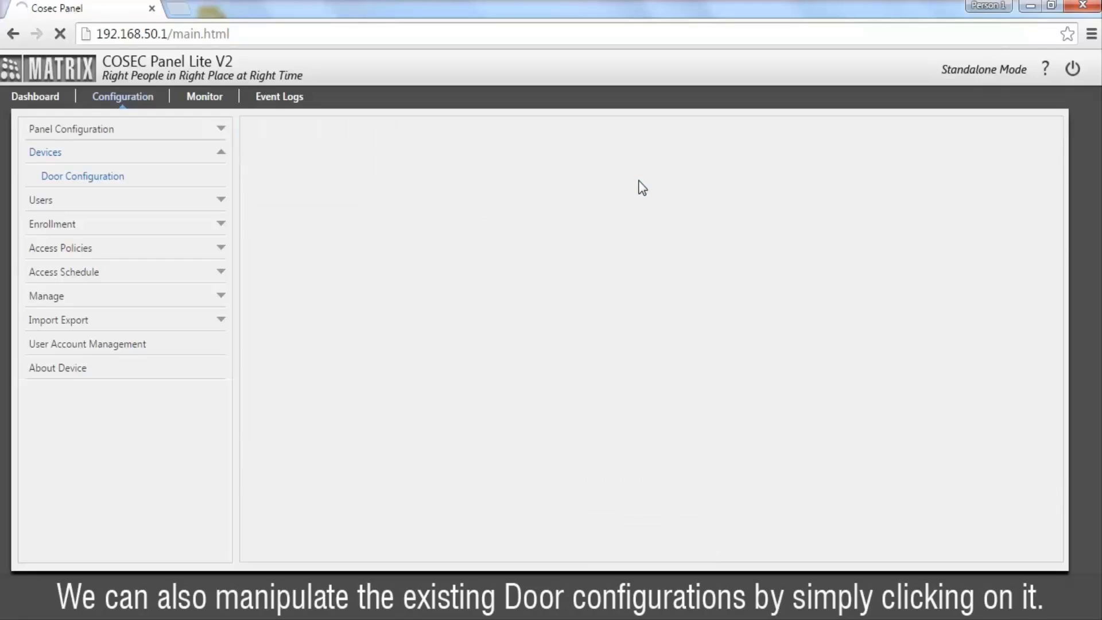
{"action": "left_click", "coordinate": [645, 247]}
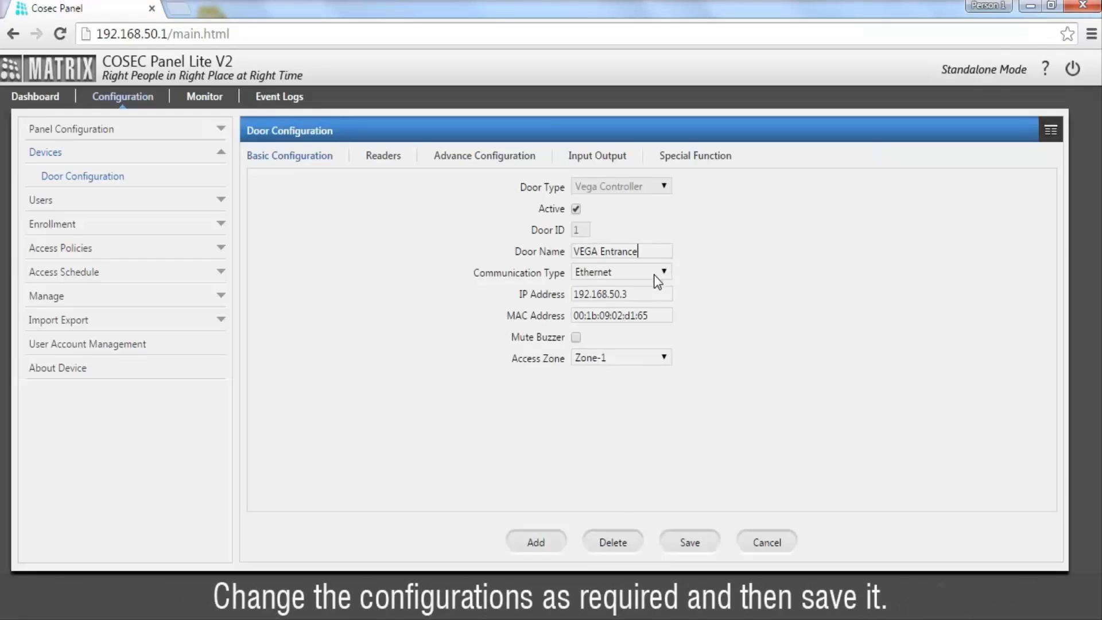
{"action": "left_click", "coordinate": [681, 542]}
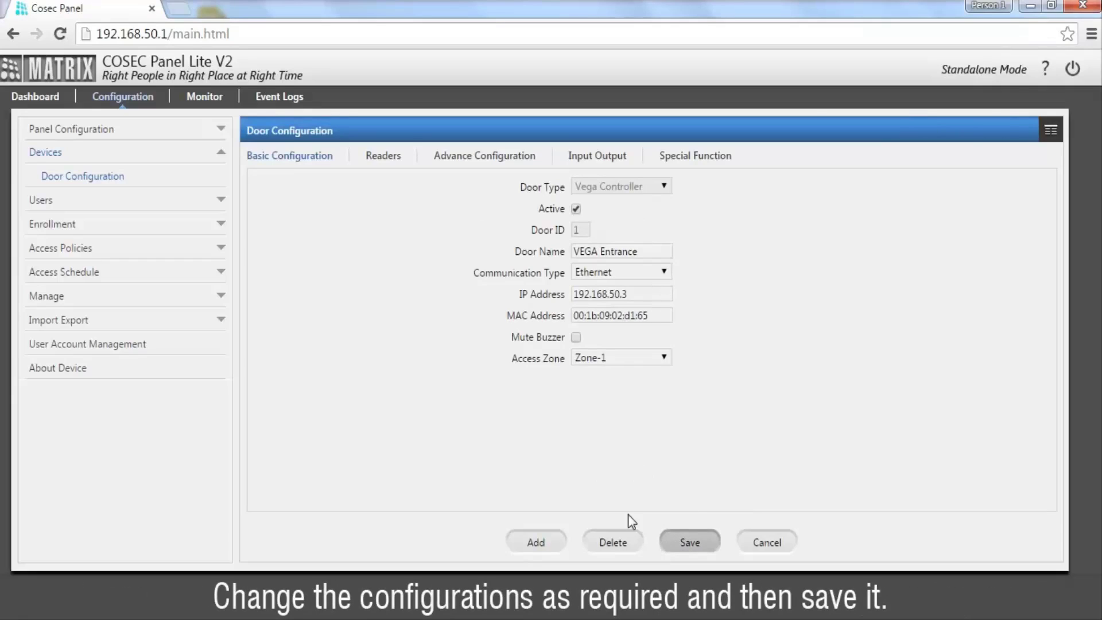
Step: Review the door's Reader, Advanced, Input Output and Special Function tabs (F1–F4 None)
{"action": "left_click", "coordinate": [383, 164]}
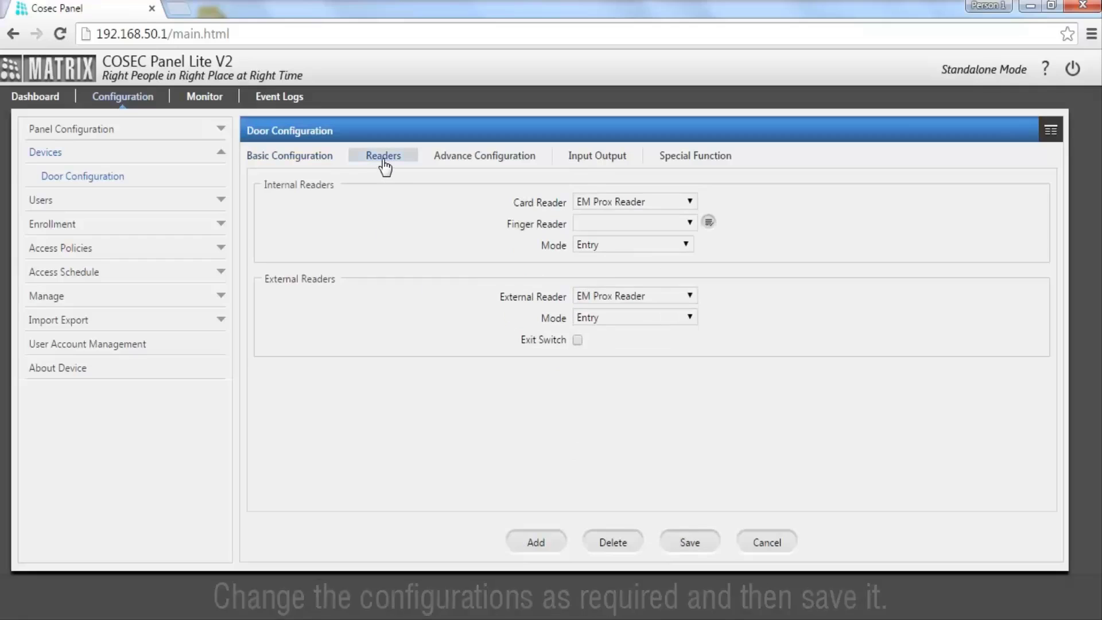
{"action": "left_click", "coordinate": [461, 163]}
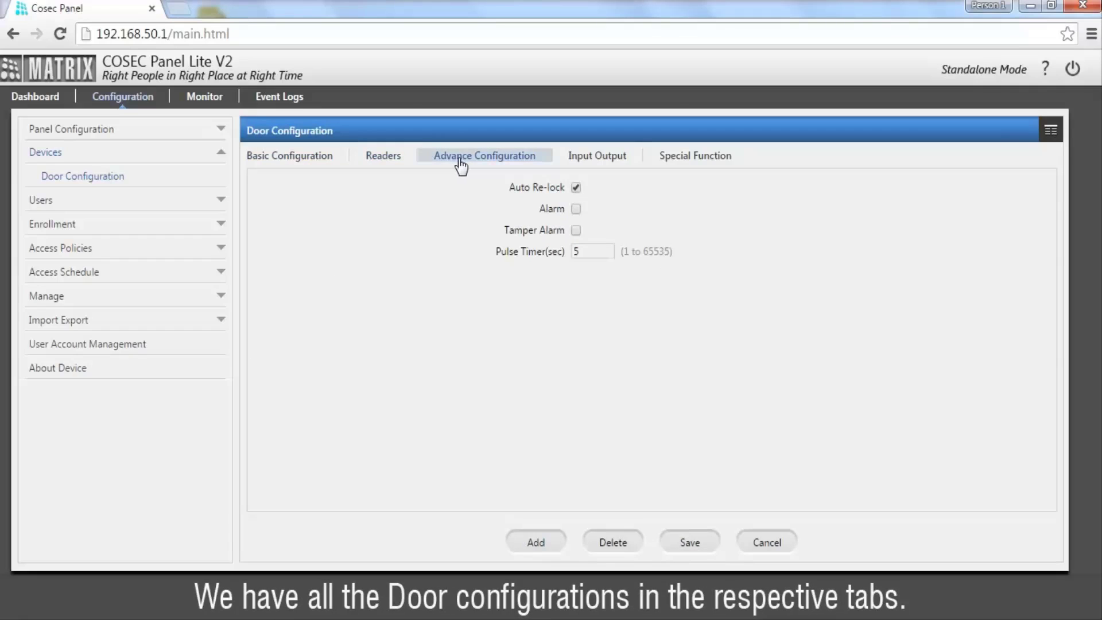
{"action": "left_click", "coordinate": [602, 164]}
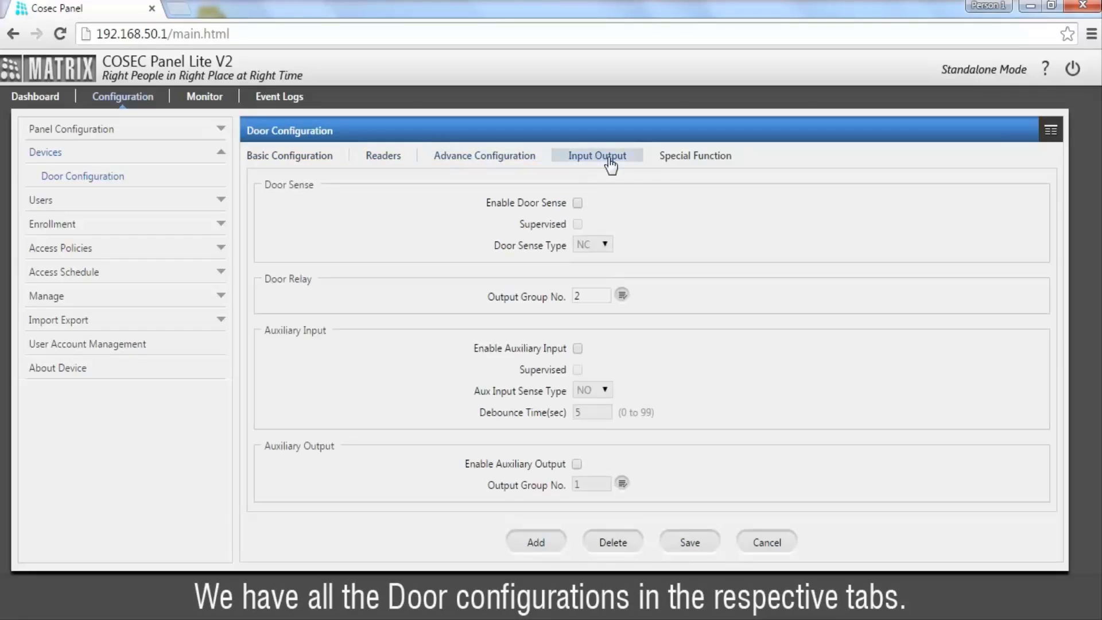
{"action": "left_click", "coordinate": [666, 167]}
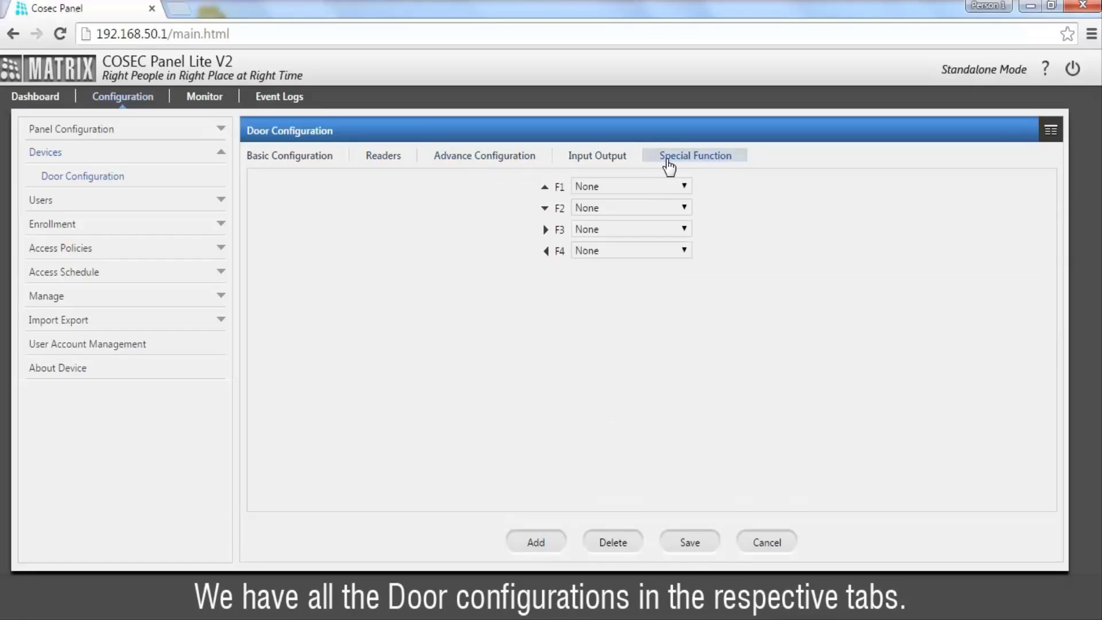
{"action": "left_click", "coordinate": [152, 201]}
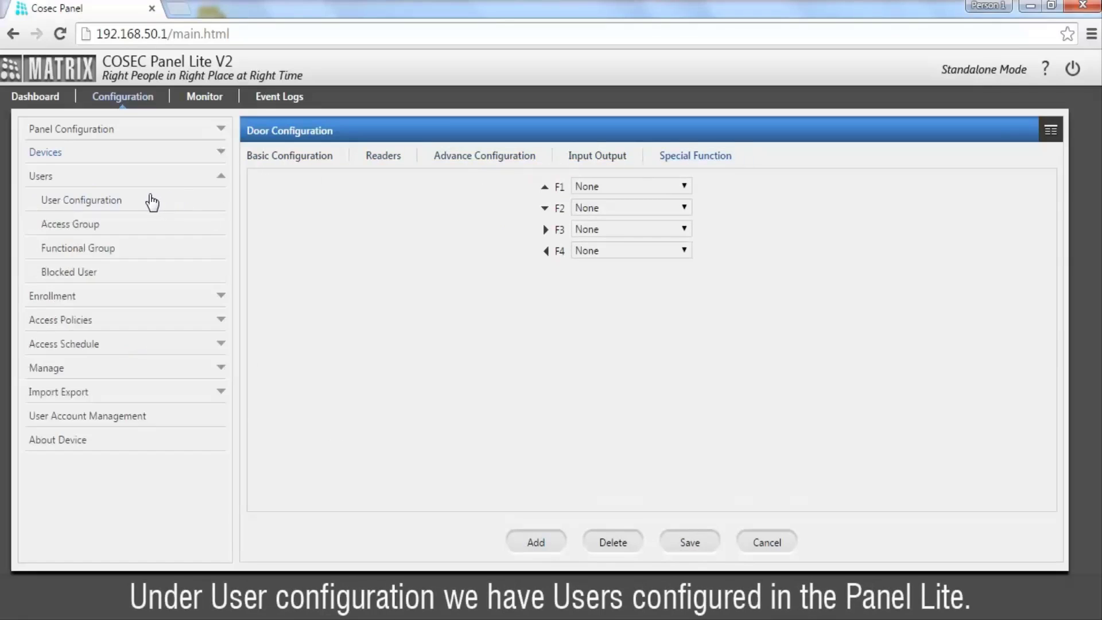
Step: Inspect the existing user's profile, then start a new user with Reference ID 2
{"action": "left_click", "coordinate": [113, 200]}
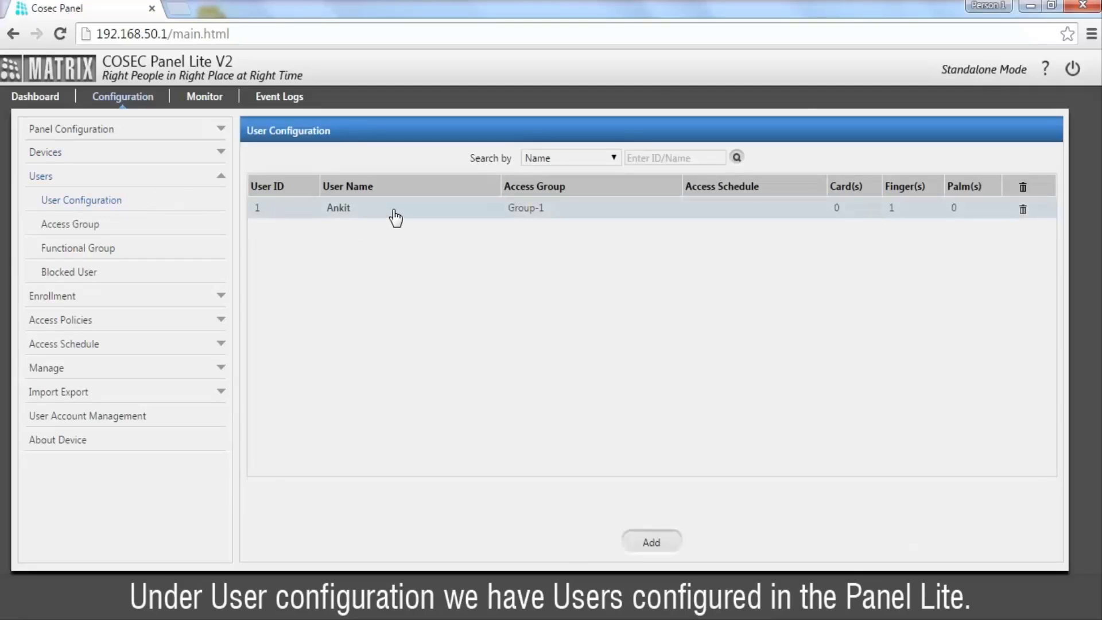
{"action": "left_click", "coordinate": [395, 217]}
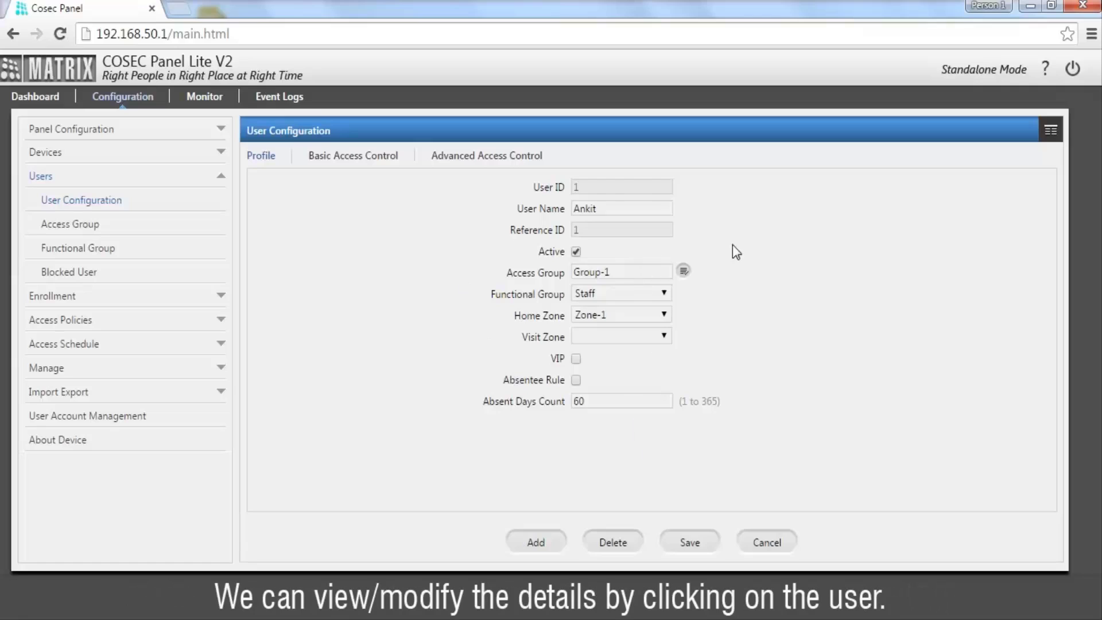
{"action": "left_click", "coordinate": [1049, 132]}
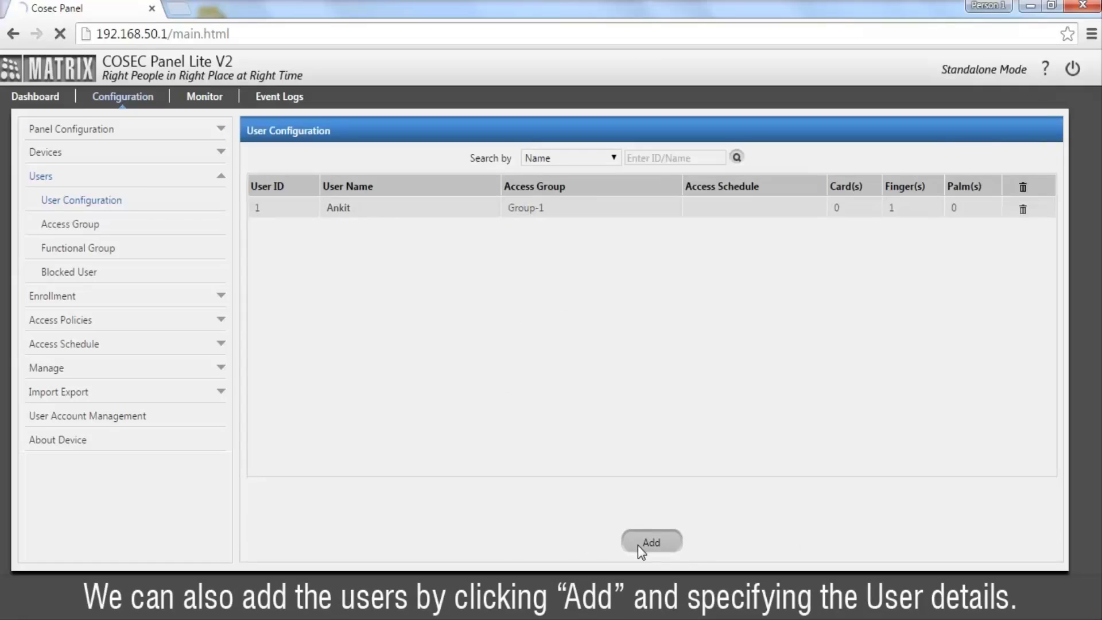
{"action": "left_click", "coordinate": [639, 546]}
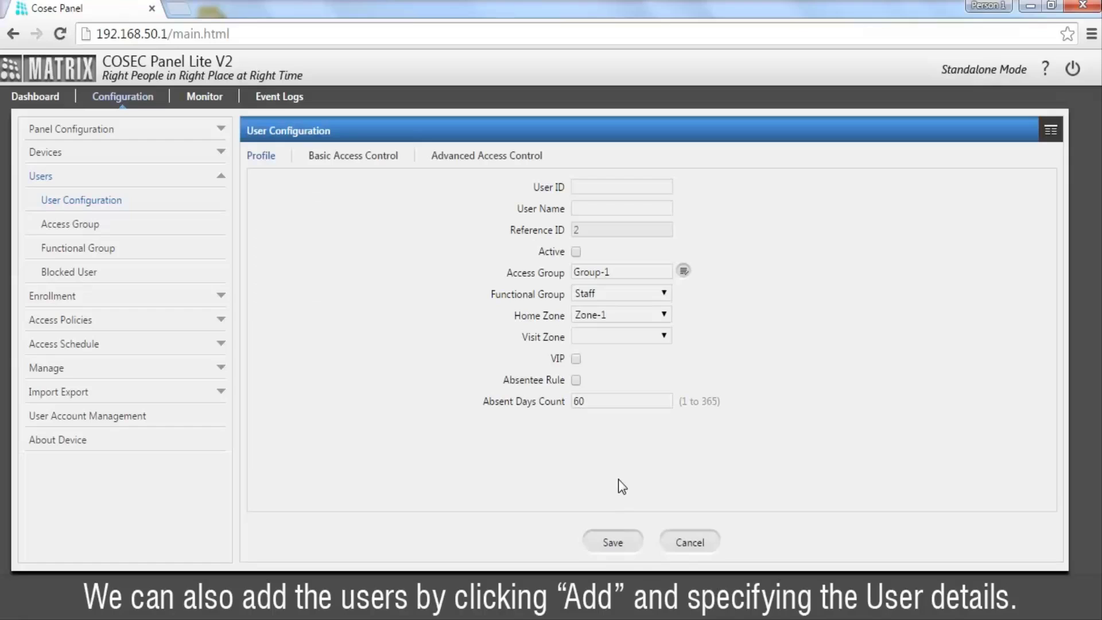
{"action": "left_click", "coordinate": [224, 306]}
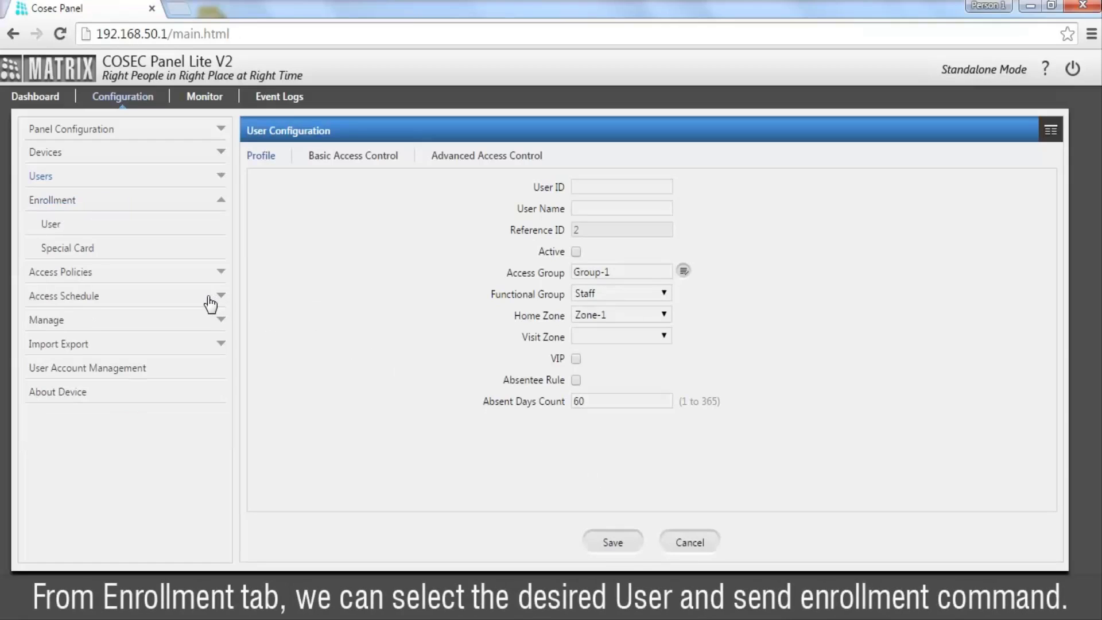
Step: Pick user ID 1 in the User Enrollment form, keeping 1 Card
{"action": "left_click", "coordinate": [181, 223]}
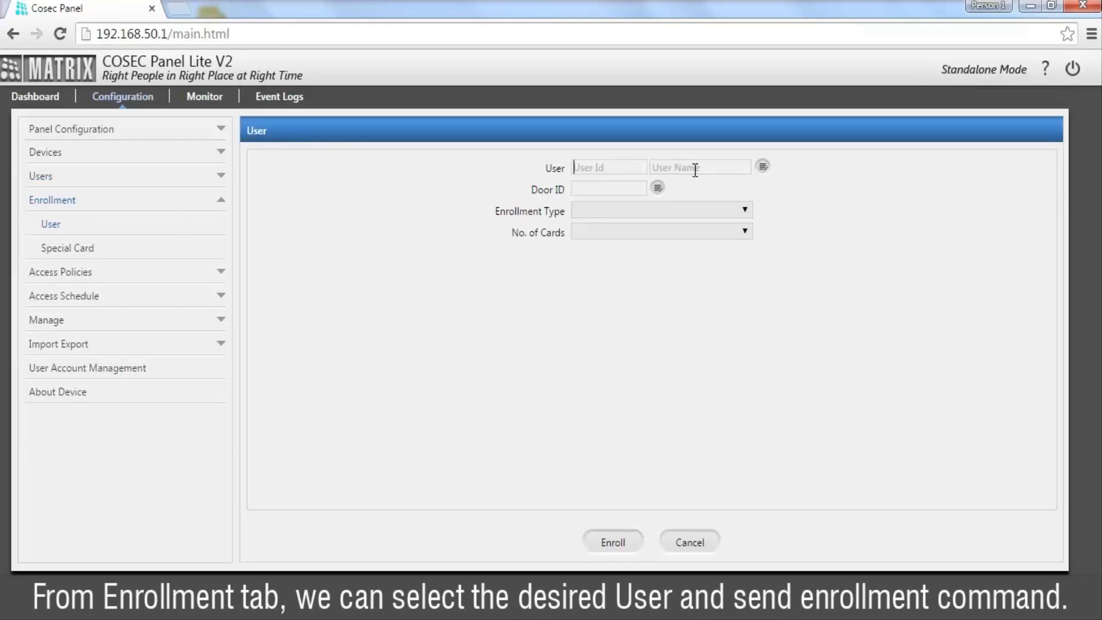
{"action": "left_click", "coordinate": [763, 168]}
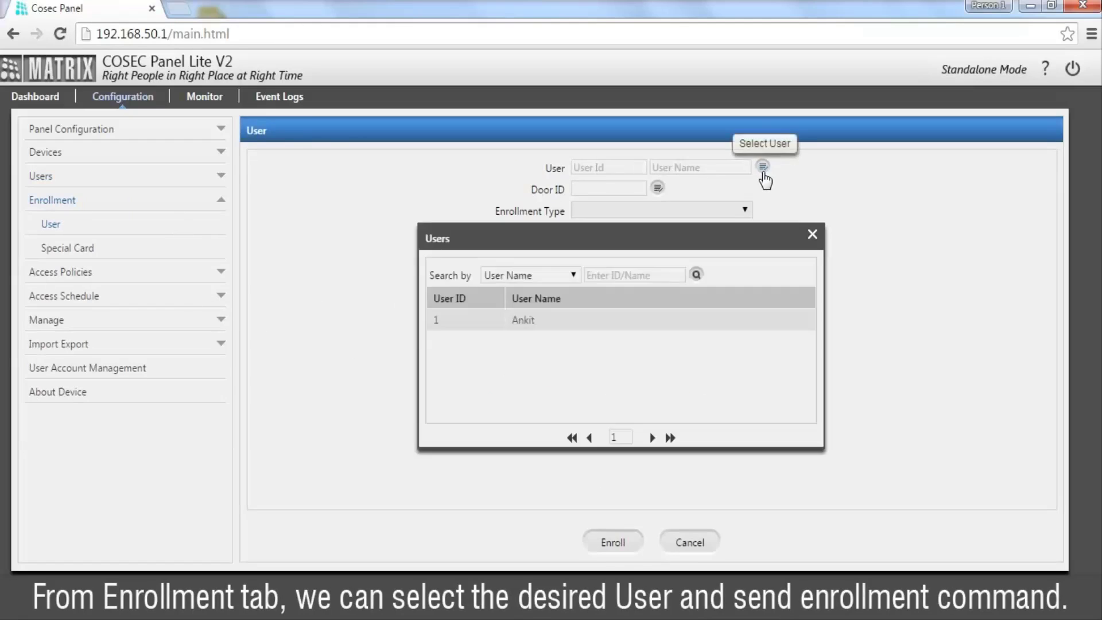
{"action": "left_click", "coordinate": [634, 320]}
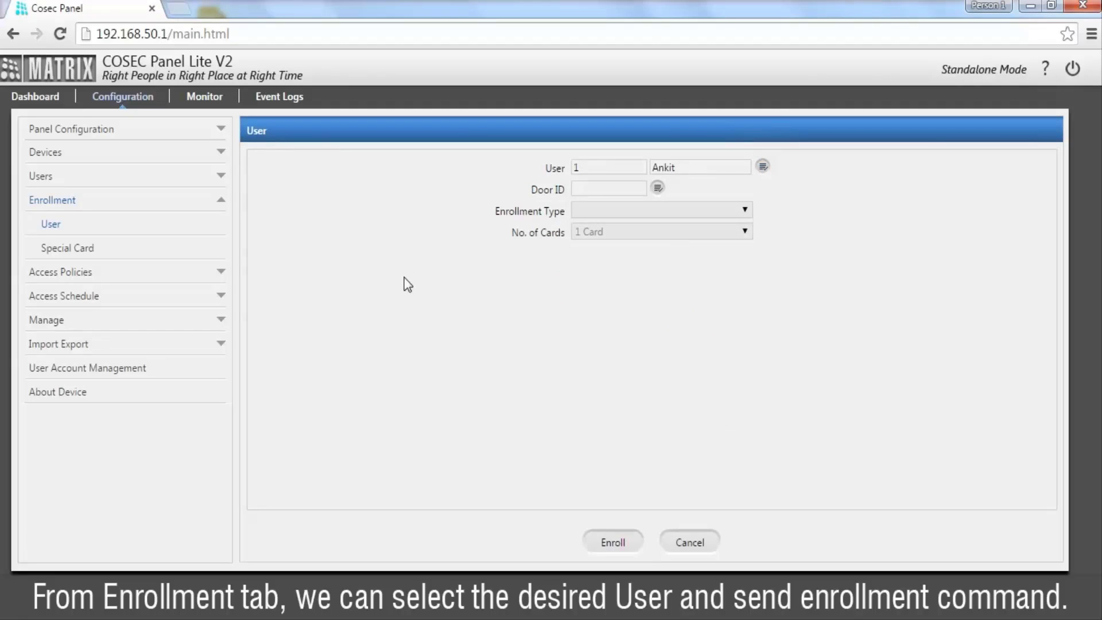
{"action": "left_click", "coordinate": [213, 273]}
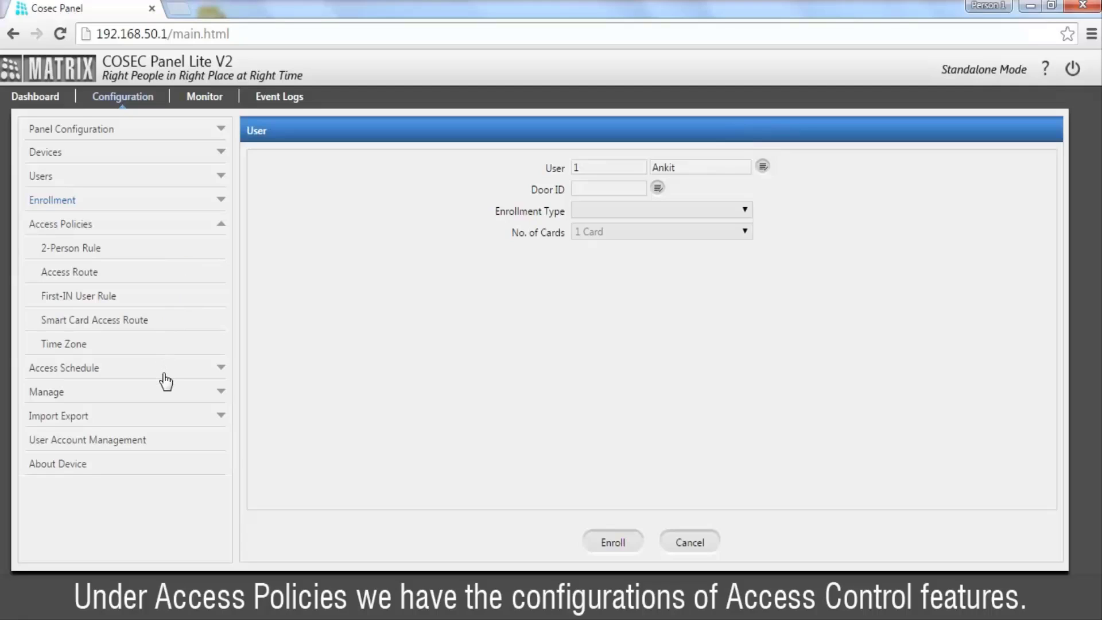
Step: Open the Import page under Import Export, keeping User Configuration as the import data
{"action": "left_click", "coordinate": [166, 414]}
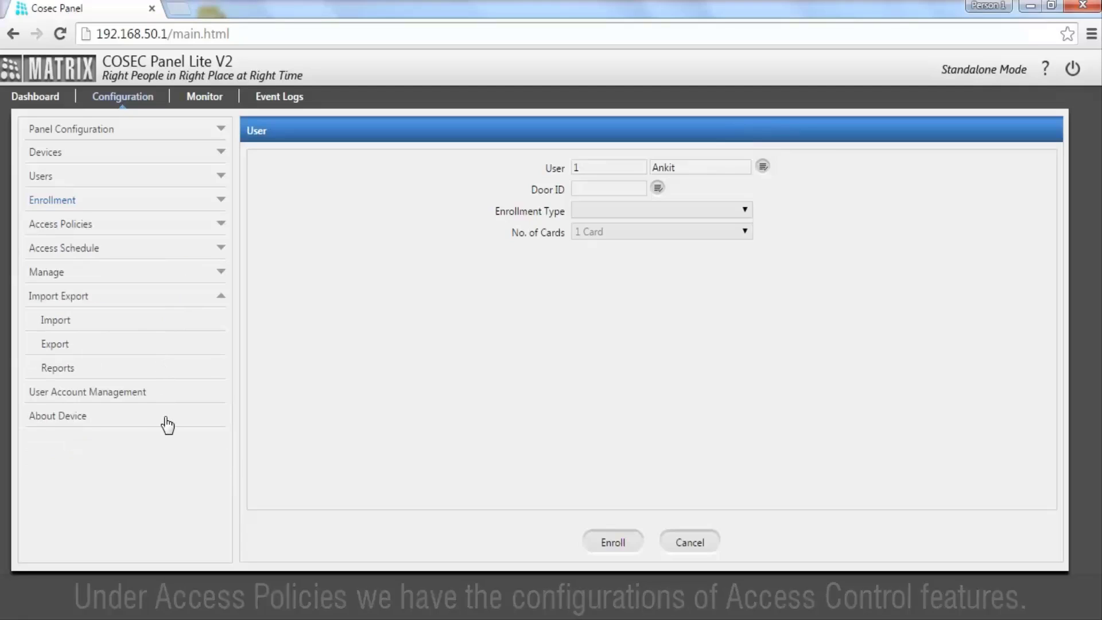
{"action": "left_click", "coordinate": [128, 325]}
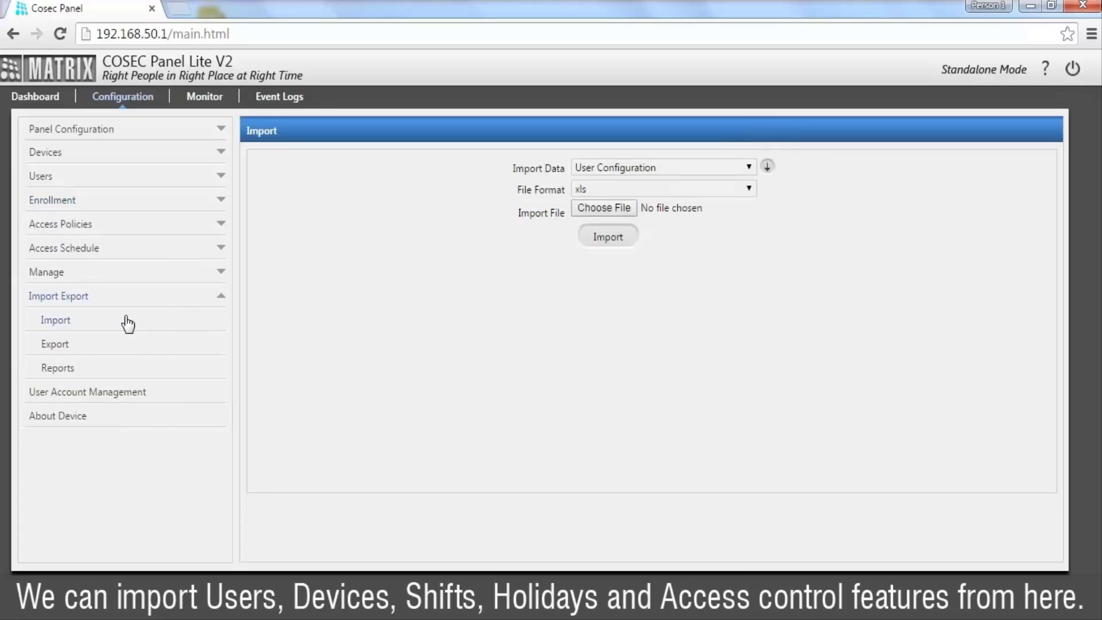
{"action": "left_click", "coordinate": [720, 171]}
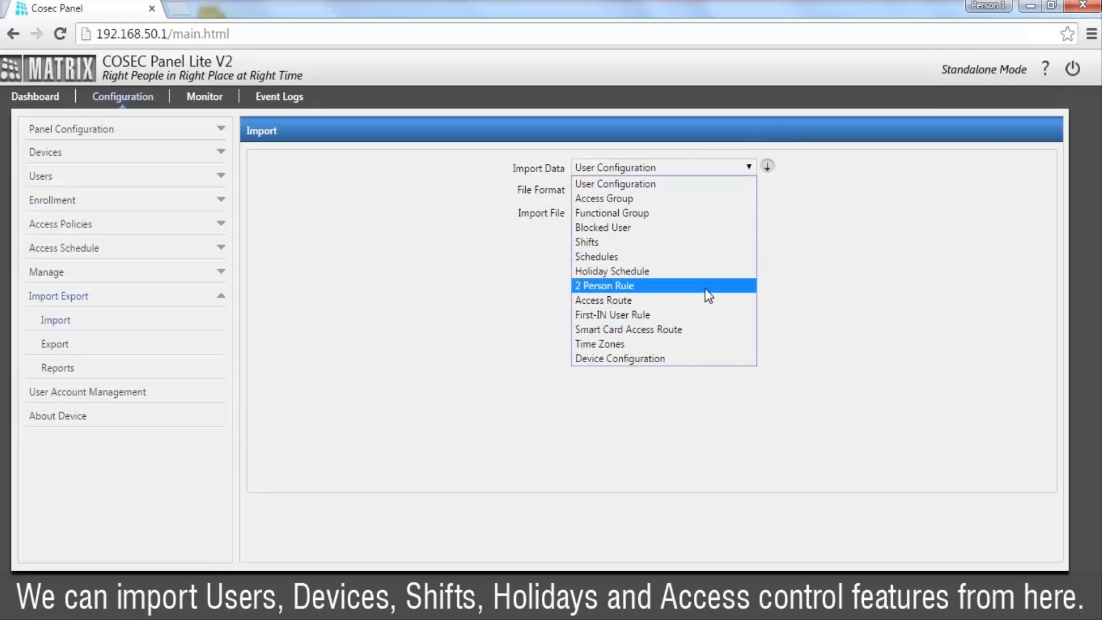
{"action": "left_click", "coordinate": [726, 179]}
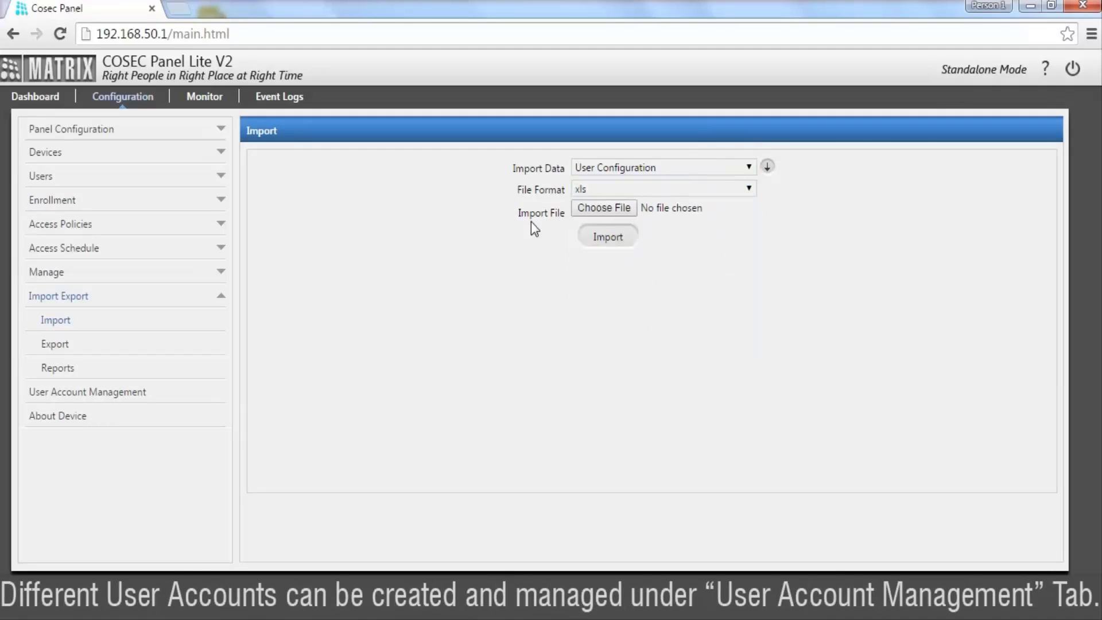
Step: Review the hrd and operator accounts, enable a new account in slot 4, then view door status
{"action": "left_click", "coordinate": [142, 395]}
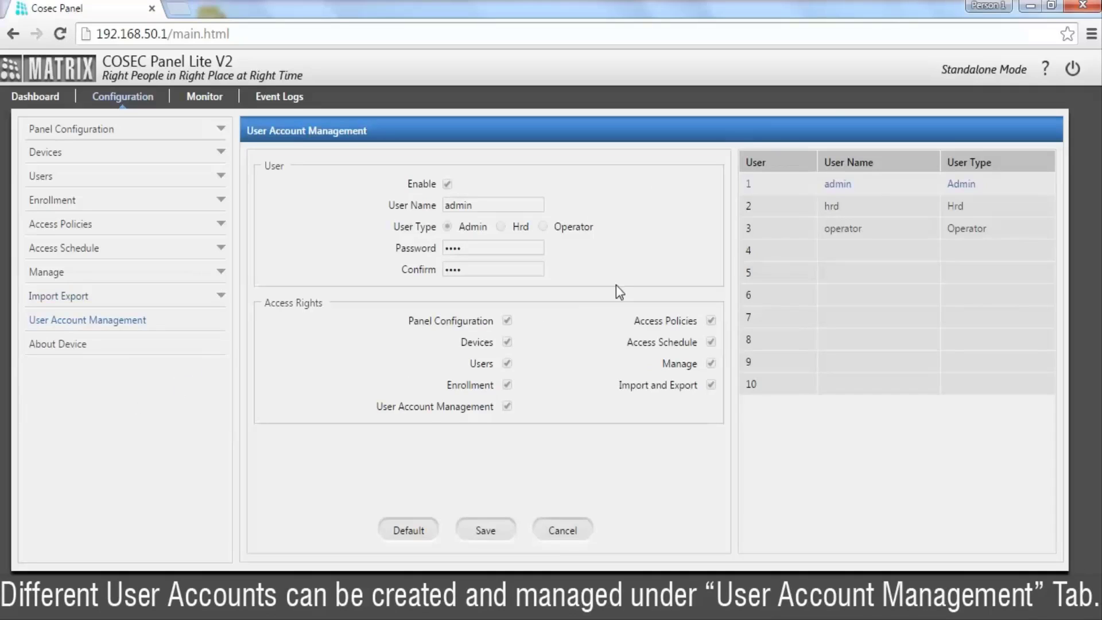
{"action": "left_click", "coordinate": [827, 208]}
{"action": "left_click", "coordinate": [828, 232]}
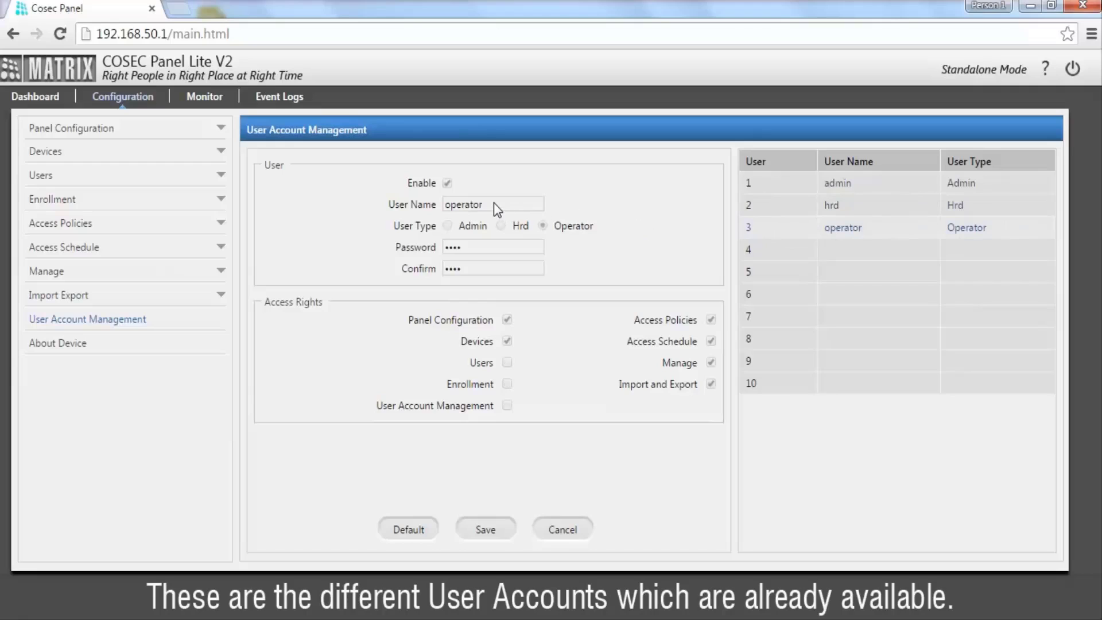
{"action": "left_click", "coordinate": [773, 255]}
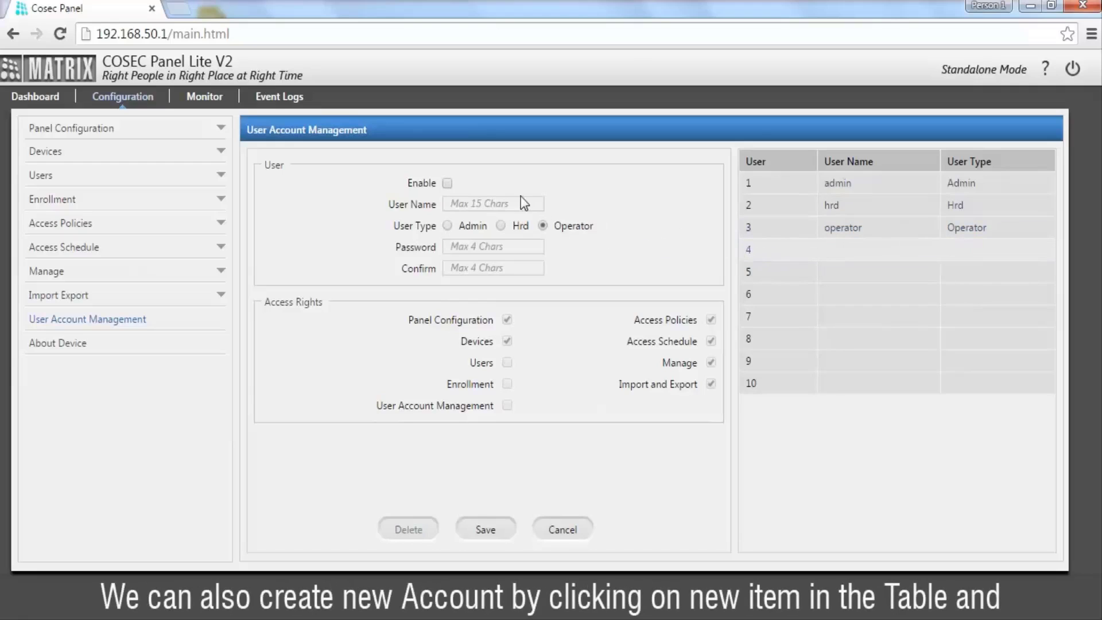
{"action": "left_click", "coordinate": [449, 184]}
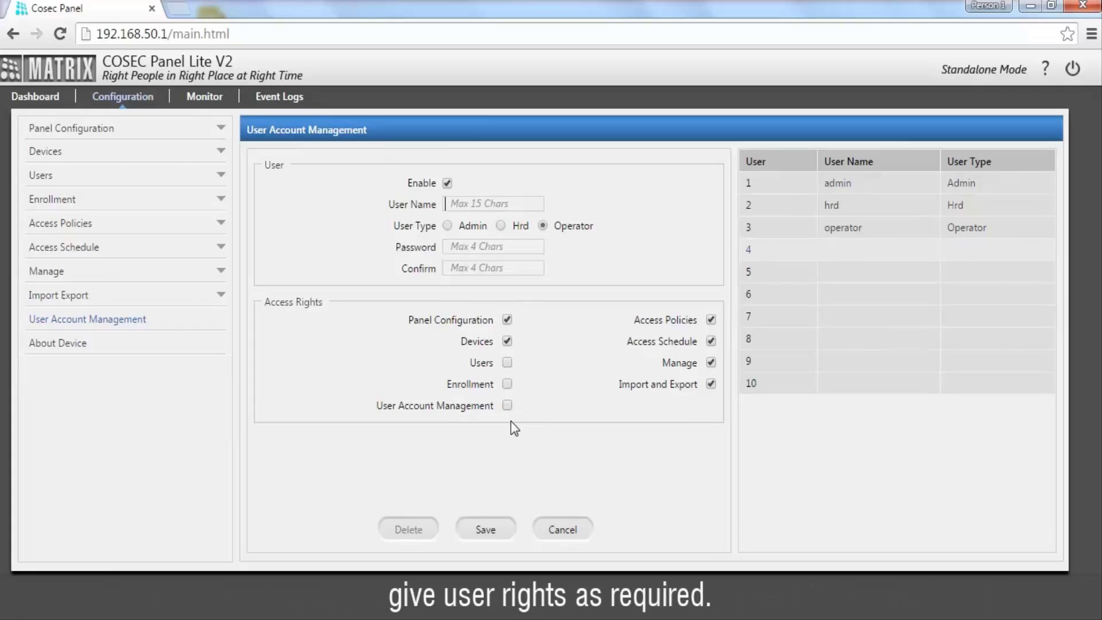
{"action": "left_click", "coordinate": [203, 99]}
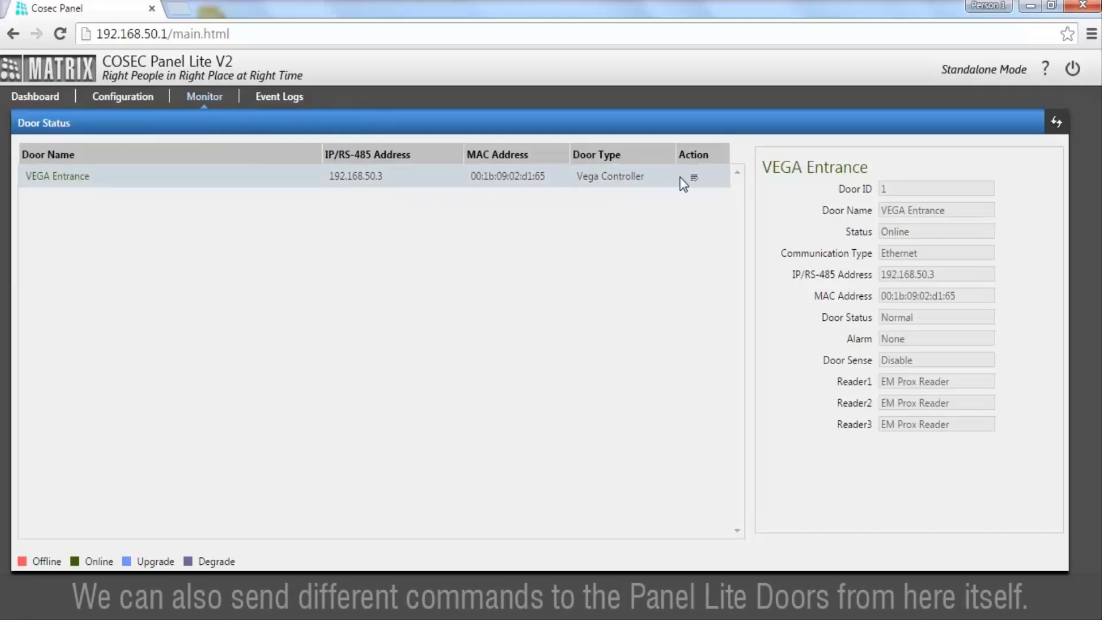
{"action": "left_click", "coordinate": [694, 179]}
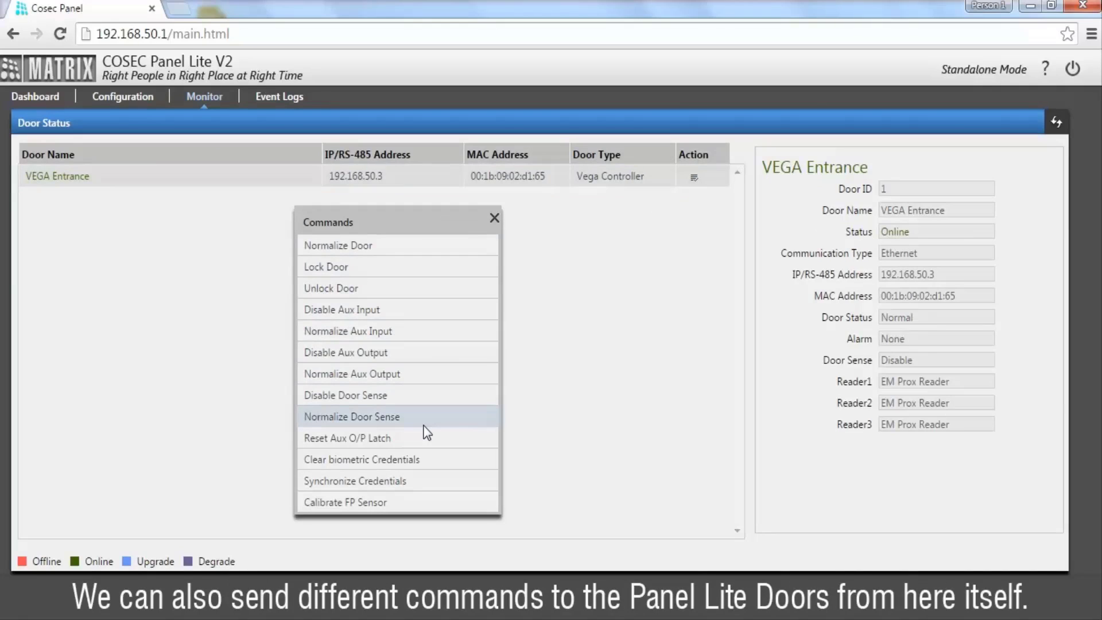
{"action": "left_click", "coordinate": [494, 219]}
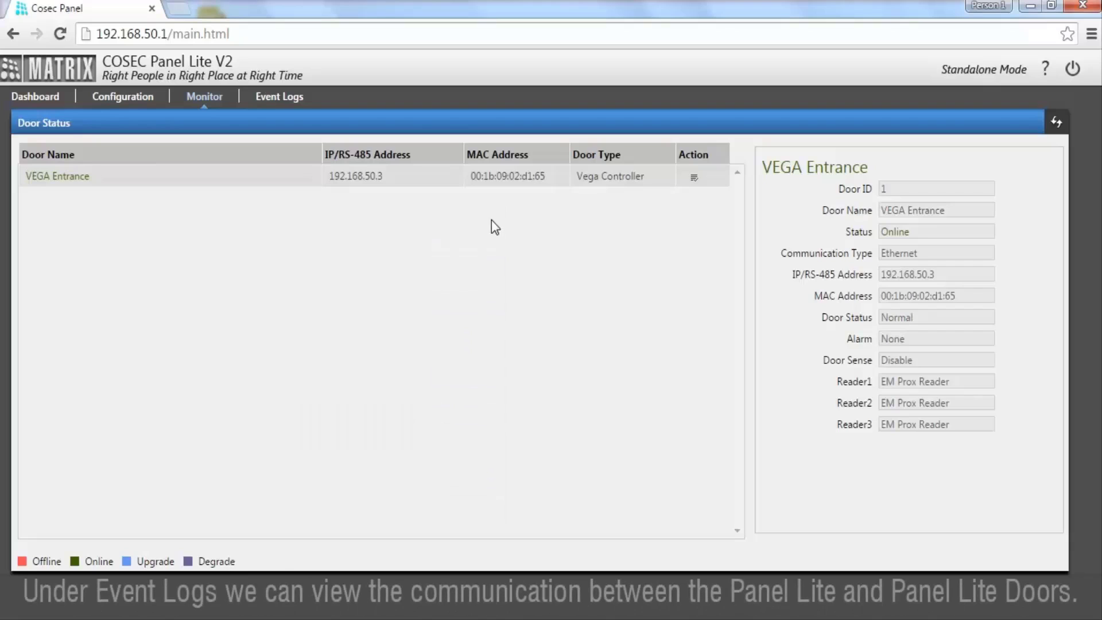
{"action": "left_click", "coordinate": [276, 101]}
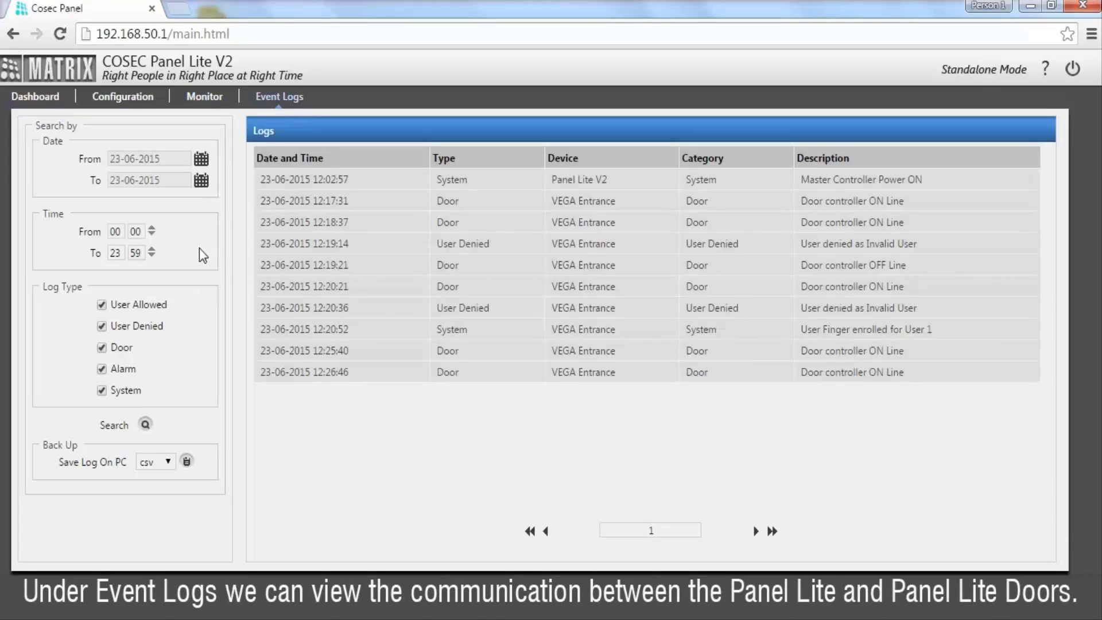
Step: Show the csv and text format choices for Save Log On PC
{"action": "left_click", "coordinate": [149, 462]}
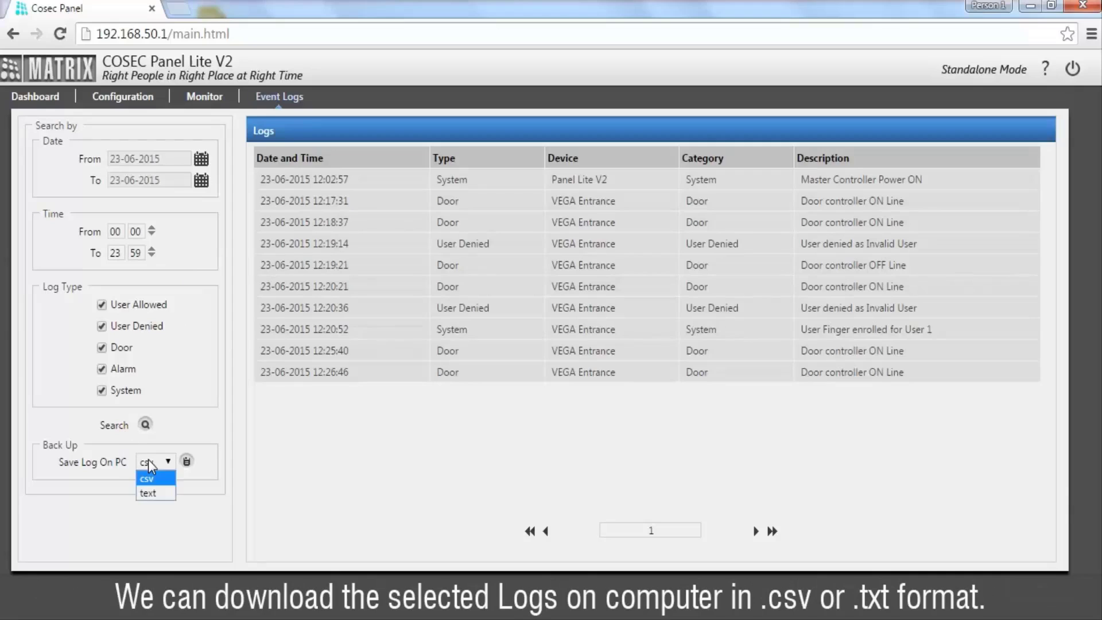